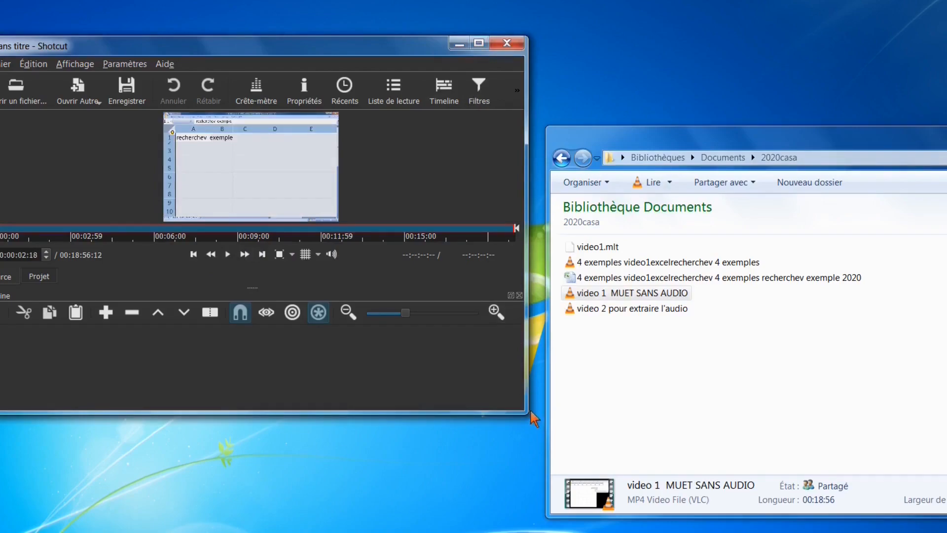
# Step: Shrink and reposition the Shotcut window beside the file folder, and place the opened silent video in the timeline
pyautogui.moveTo(526, 411); pyautogui.dragTo(416, 382)
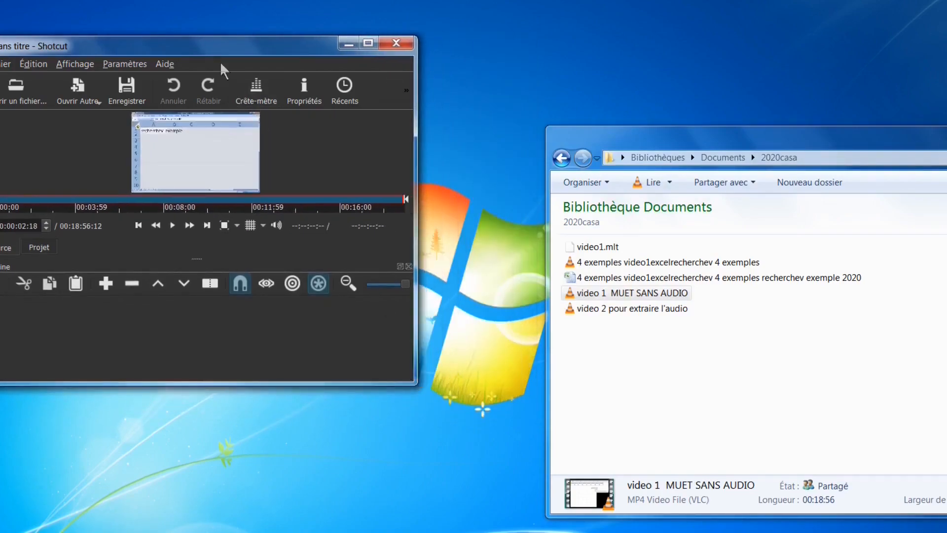
pyautogui.moveTo(216, 53); pyautogui.dragTo(385, 55)
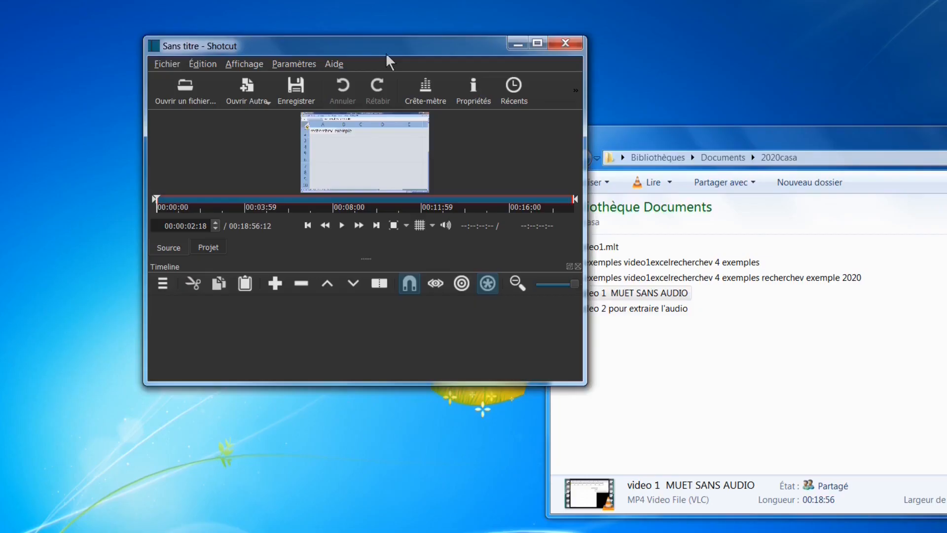
pyautogui.moveTo(365, 153); pyautogui.dragTo(247, 307)
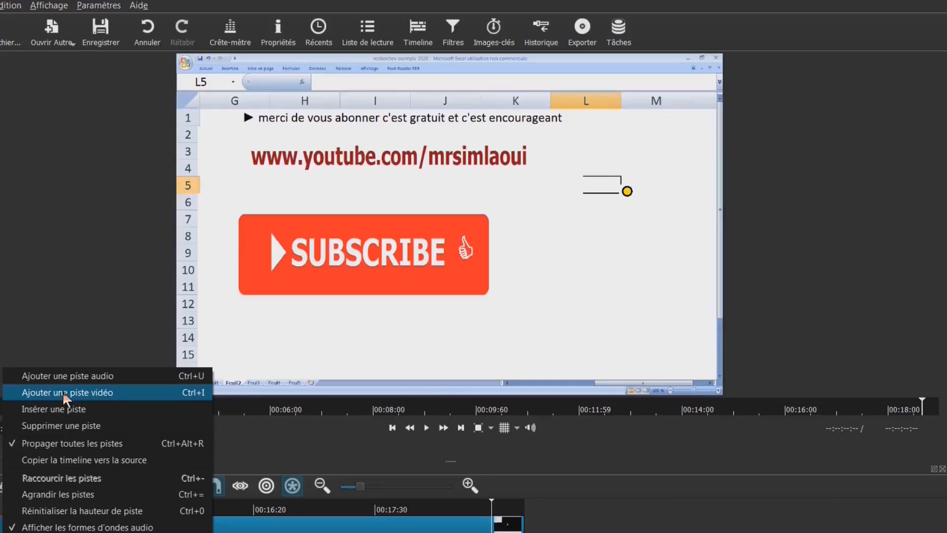
# Step: Add a second video track and append "video 2 pour extraire l'audio" to it
pyautogui.click(62, 392)
pyautogui.moveTo(676, 306); pyautogui.dragTo(389, 236)
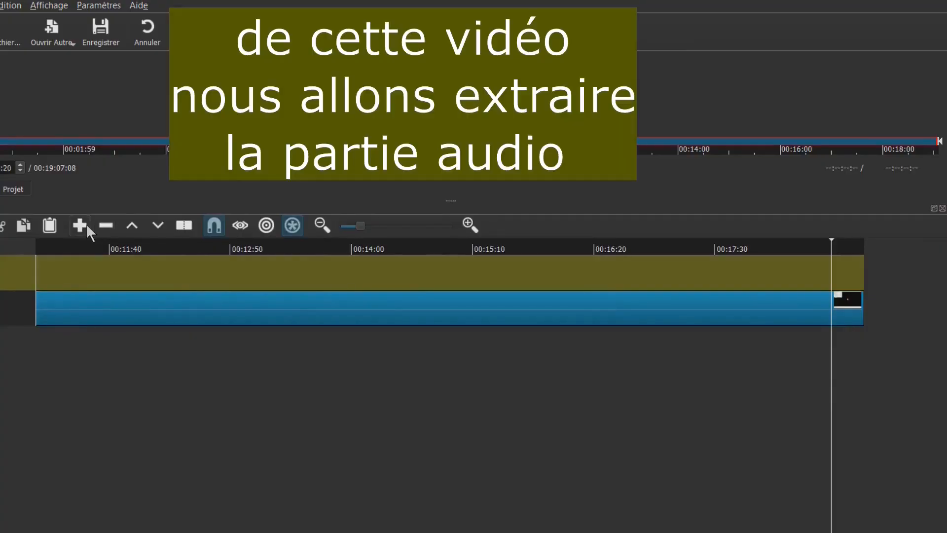
pyautogui.click(86, 225)
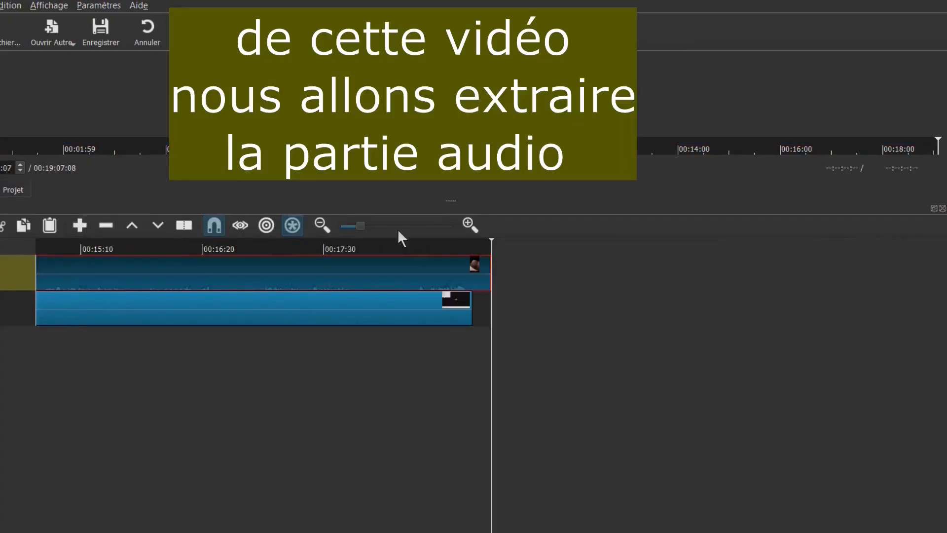
# Step: Enlarge the preview area and detach the audio from the clip on the upper video track
pyautogui.moveTo(419, 241); pyautogui.dragTo(393, 245)
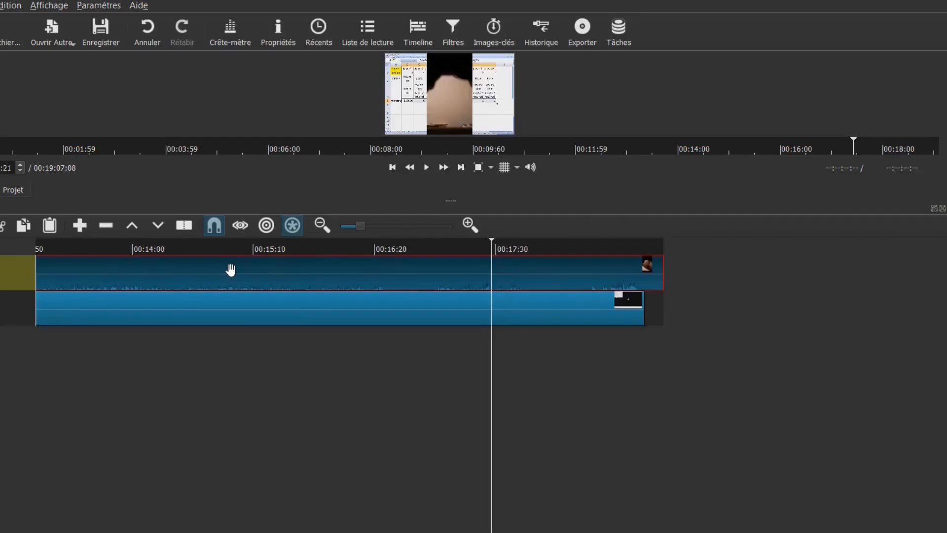
pyautogui.moveTo(454, 202); pyautogui.dragTo(452, 281)
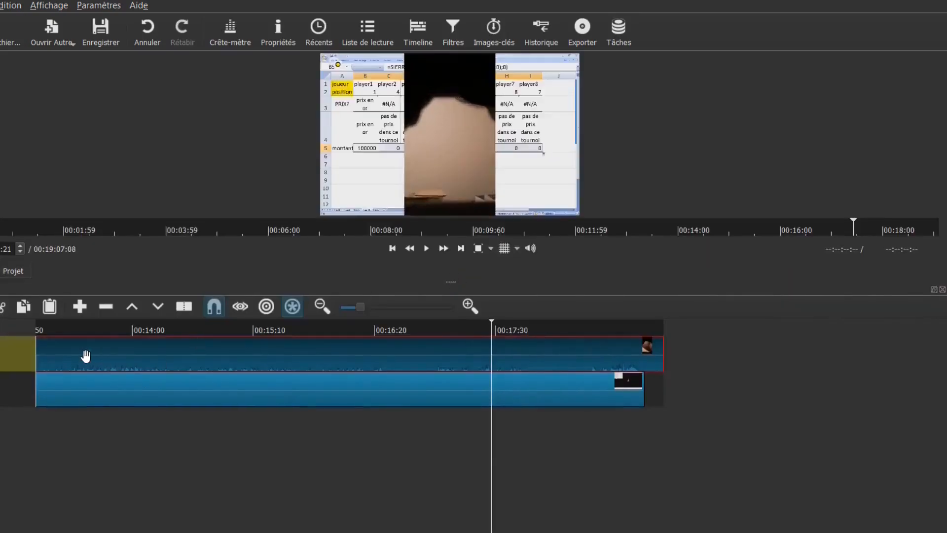
pyautogui.rightClick(58, 351)
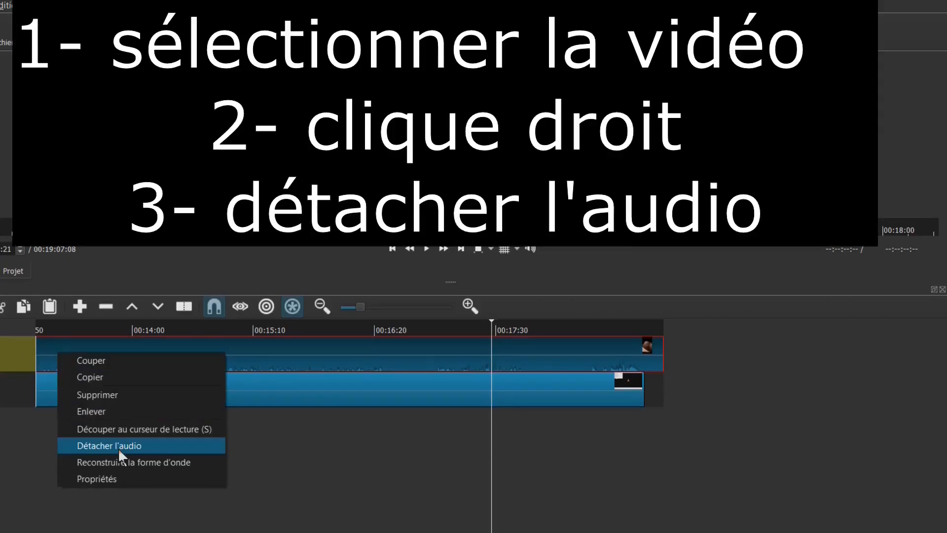
pyautogui.click(118, 447)
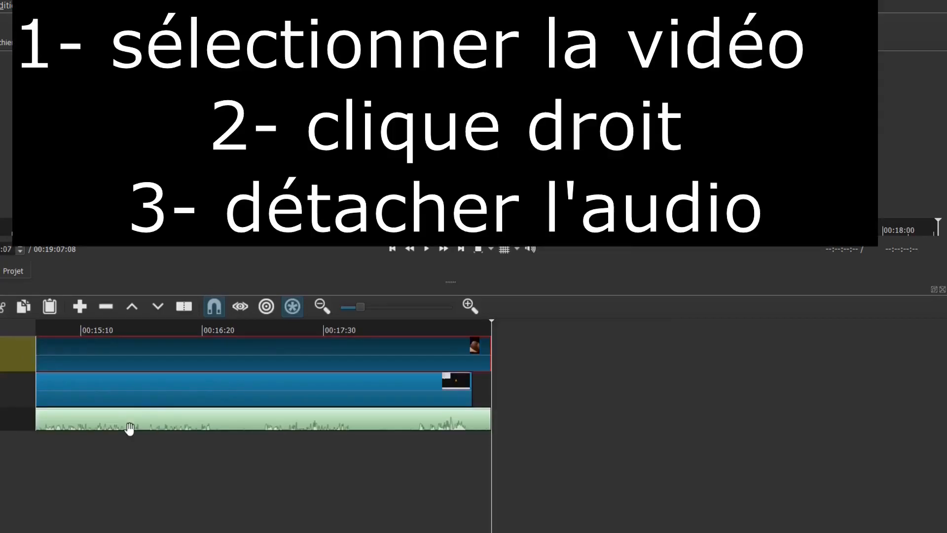
# Step: Lift the video 2 picture clip off the upper track, keeping its detached audio on the audio track
pyautogui.hscroll(-3, 324, 326)
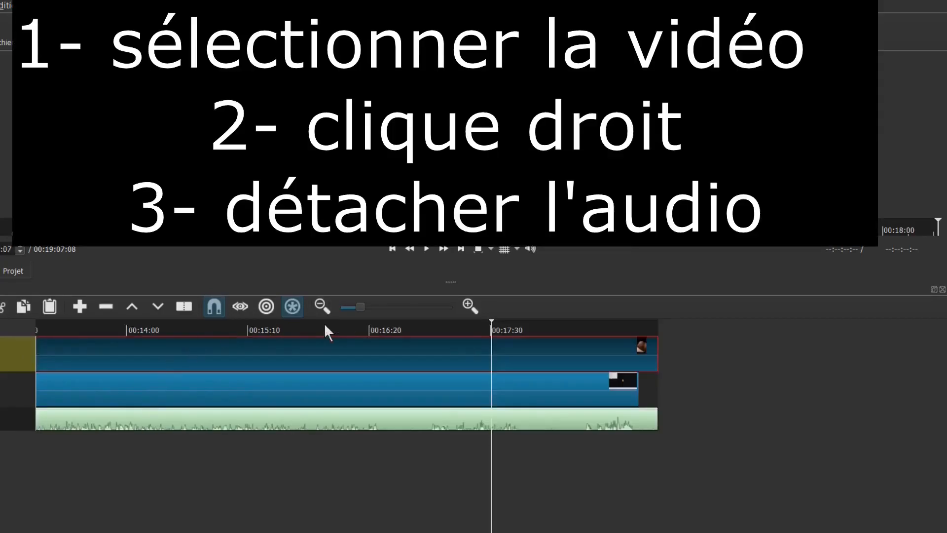
pyautogui.hscroll(-4, 270, 330)
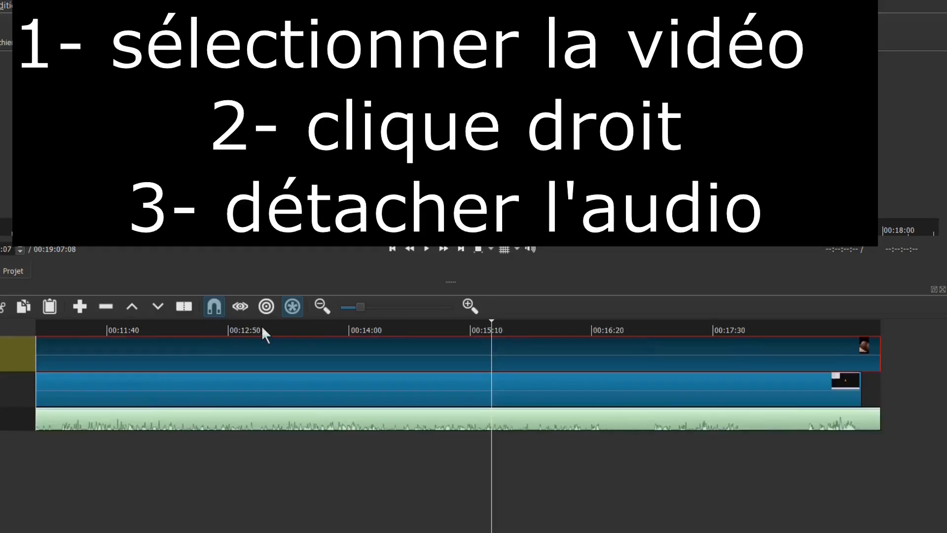
pyautogui.hscroll(-3, 256, 330)
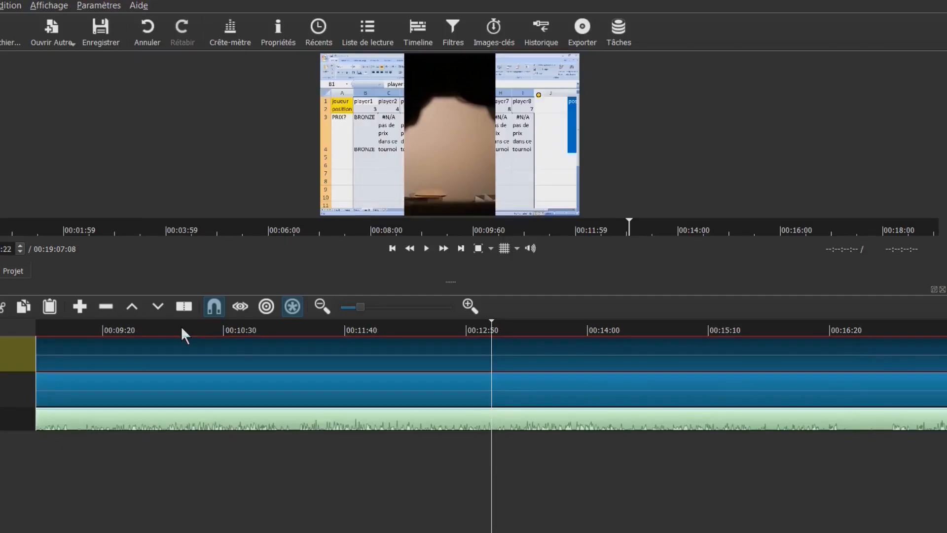
pyautogui.click(170, 429)
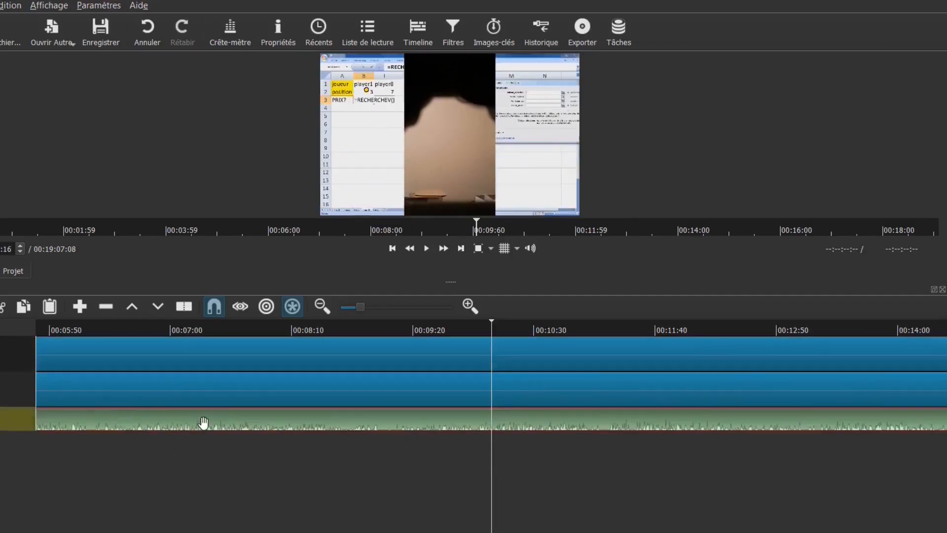
pyautogui.click(142, 344)
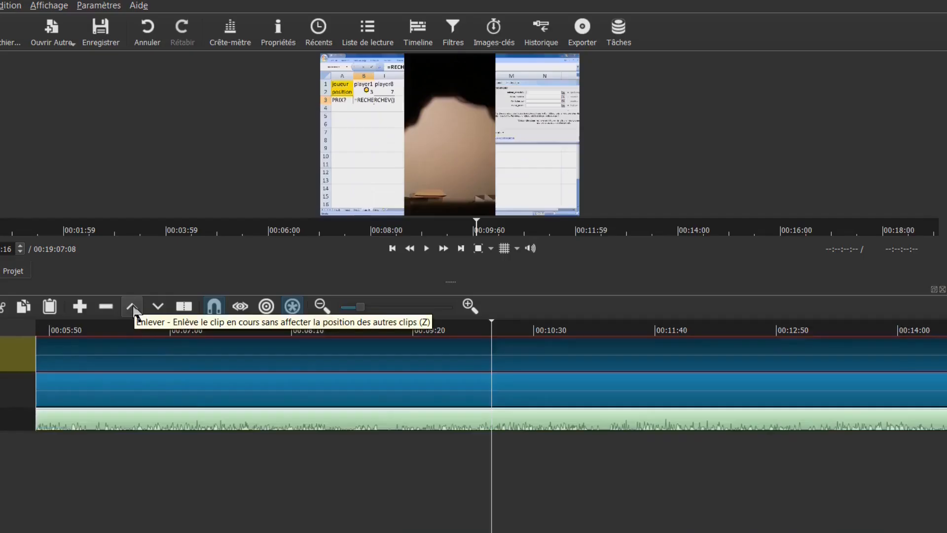
pyautogui.click(131, 305)
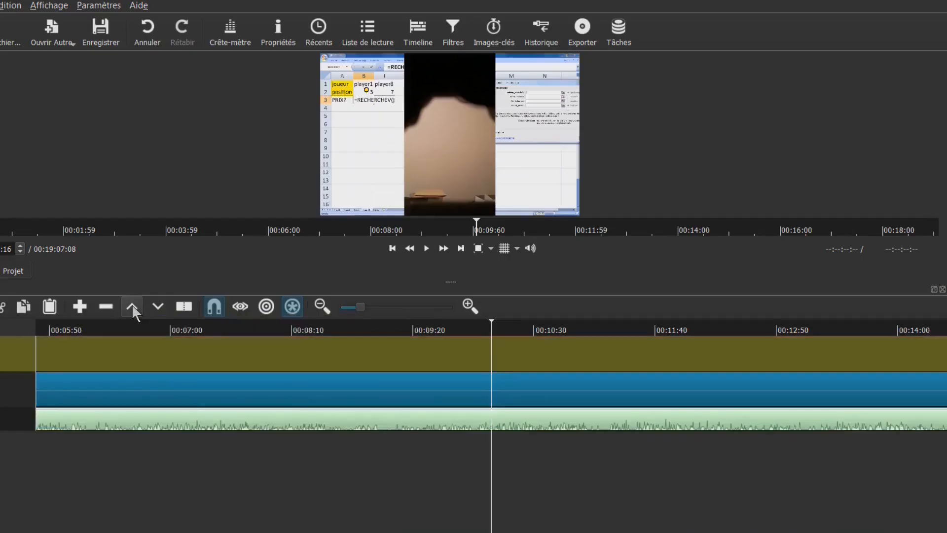
# Step: Return the playhead to near the start of the timeline, select the detached audio clip and enlarge the preview area
pyautogui.click(88, 326)
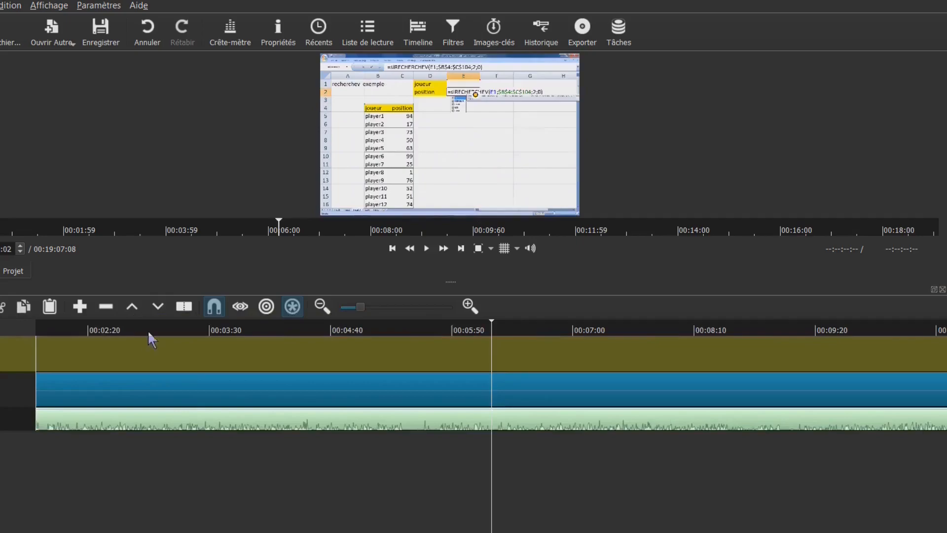
pyautogui.click(148, 331)
pyautogui.click(117, 330)
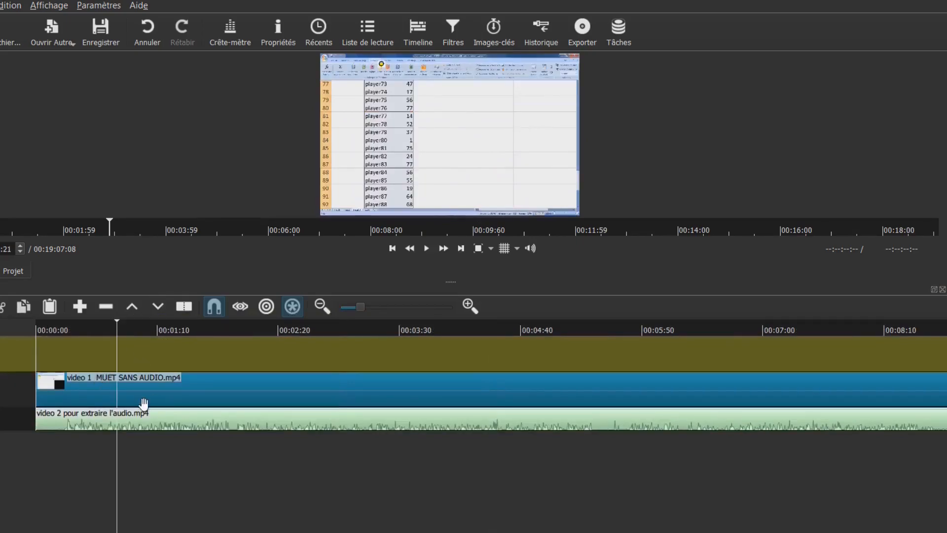
pyautogui.click(117, 391)
pyautogui.click(85, 418)
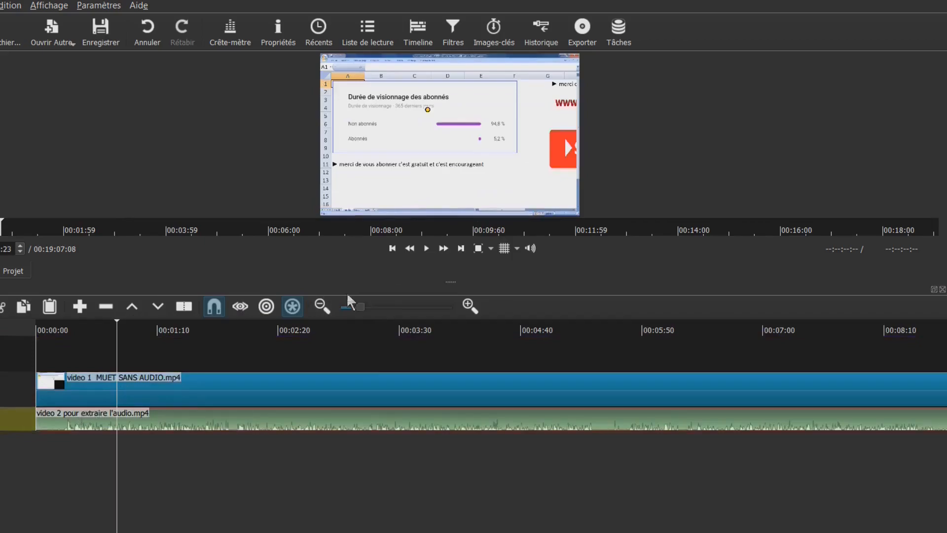
pyautogui.click(322, 306)
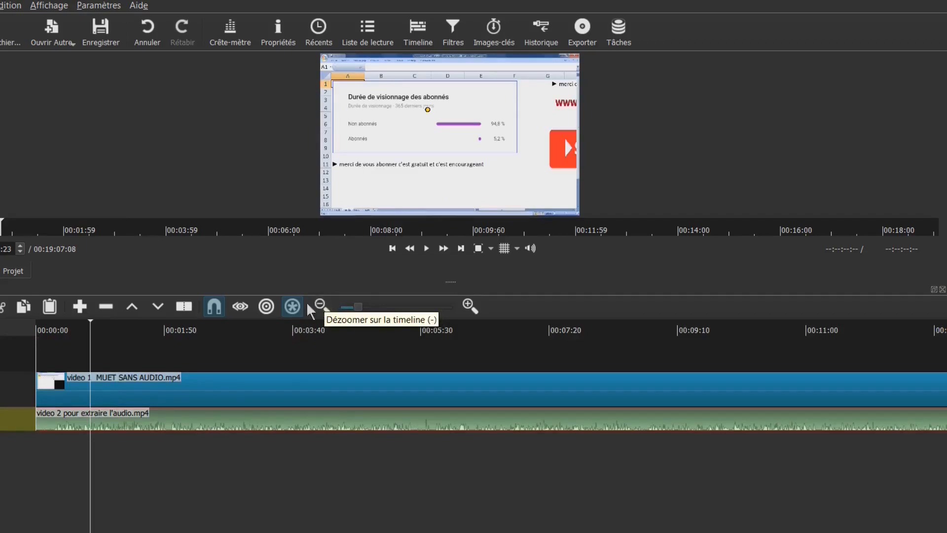
pyautogui.moveTo(450, 281); pyautogui.dragTo(439, 391)
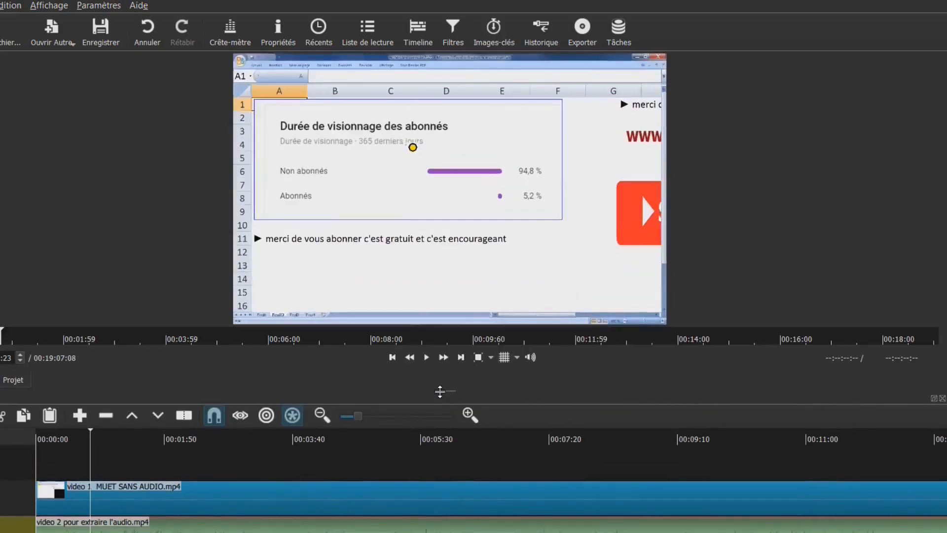
# Step: Place the playhead just after 00:00:15, right before the first sound in the audio waveform
pyautogui.hotkey('ctrl', '=')
pyautogui.hotkey('ctrl', '=')
pyautogui.hotkey('ctrl', '=')
pyautogui.hotkey('ctrl', '=')
pyautogui.hotkey('ctrl', '=')
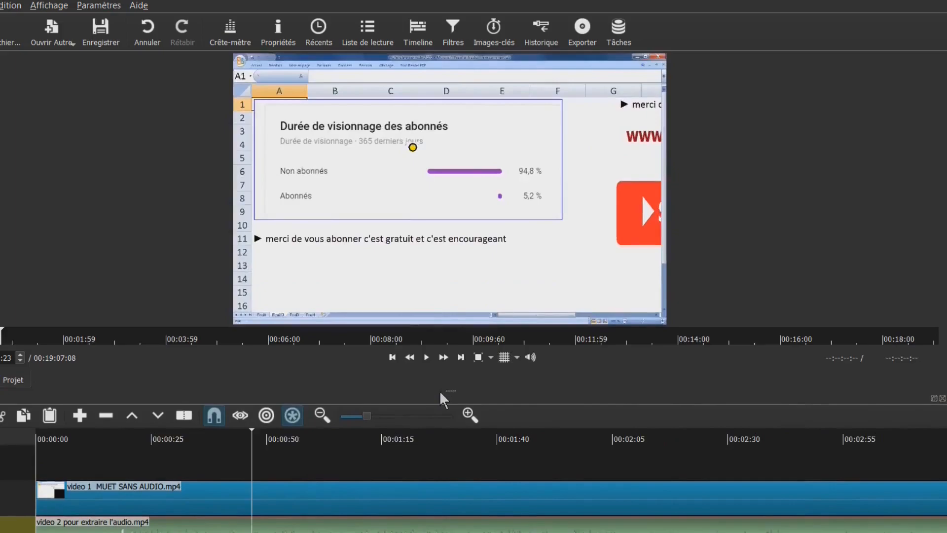
pyautogui.hotkey('ctrl', '=')
pyautogui.hotkey('ctrl', '=')
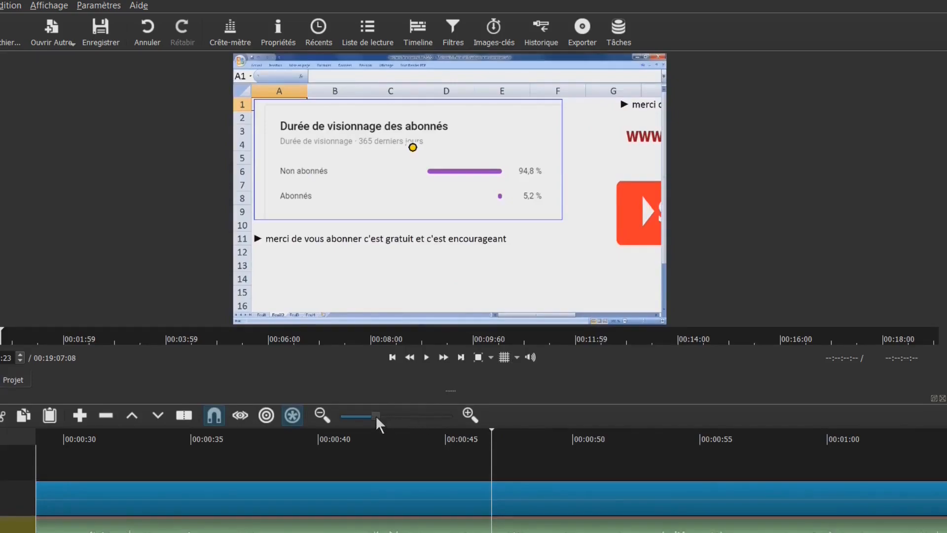
pyautogui.hotkey('ctrl', '-')
pyautogui.hotkey('ctrl', '-')
pyautogui.hotkey('ctrl', '-')
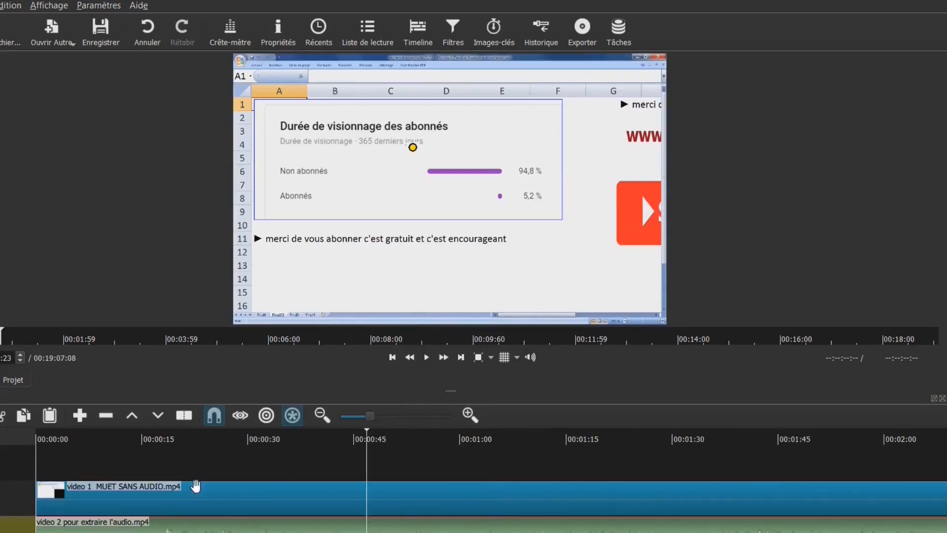
pyautogui.click(153, 456)
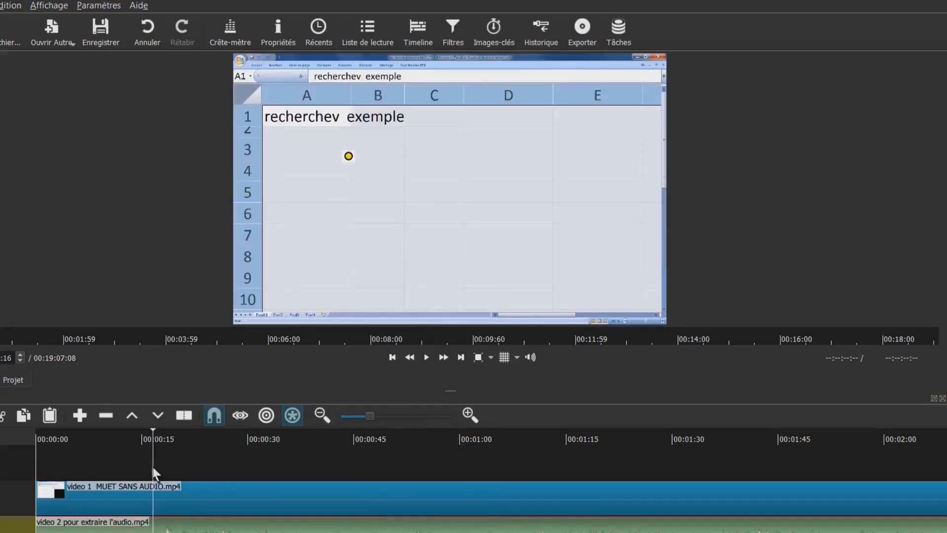
pyautogui.click(157, 438)
pyautogui.click(160, 439)
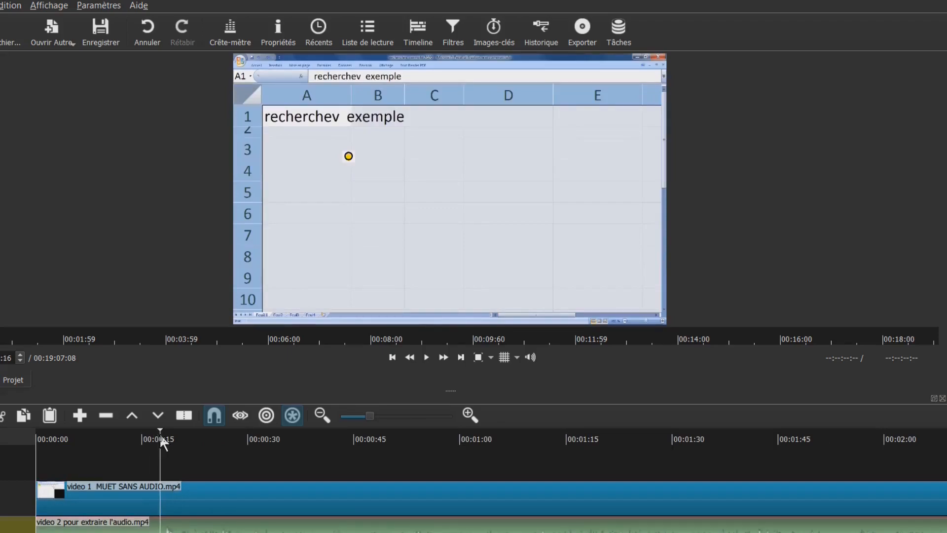
# Step: Split the detached audio clip and the video 1 clip at the playhead
pyautogui.rightClick(131, 527)
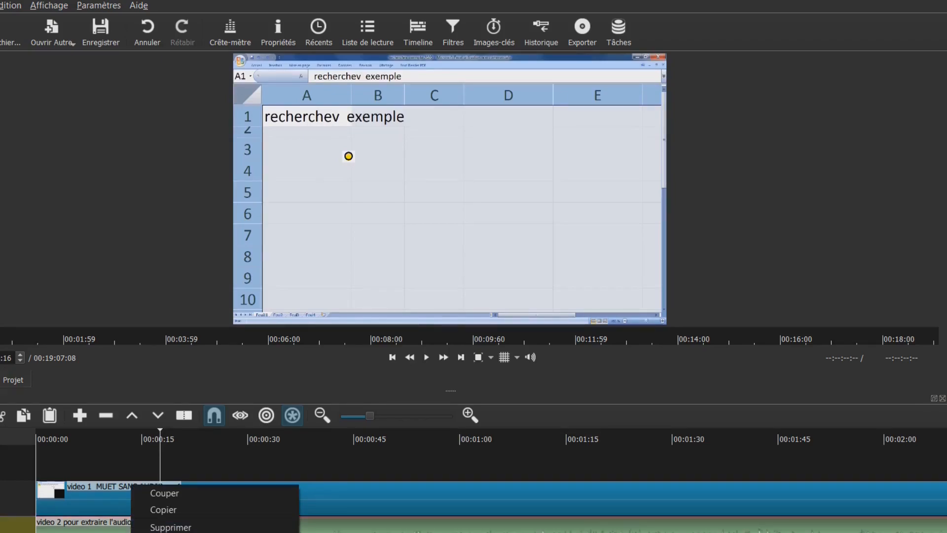
pyautogui.press('Escape')
pyautogui.press('s')
pyautogui.click(113, 494)
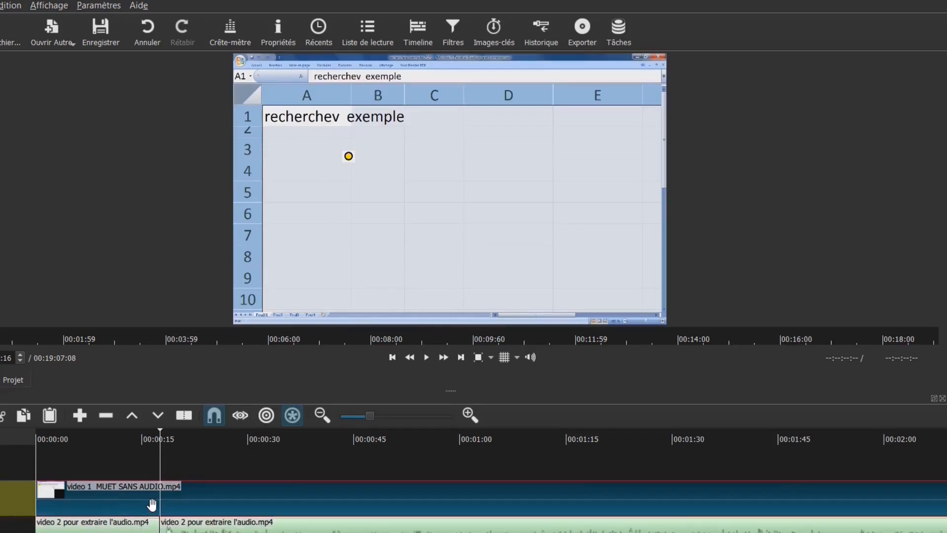
pyautogui.press('s')
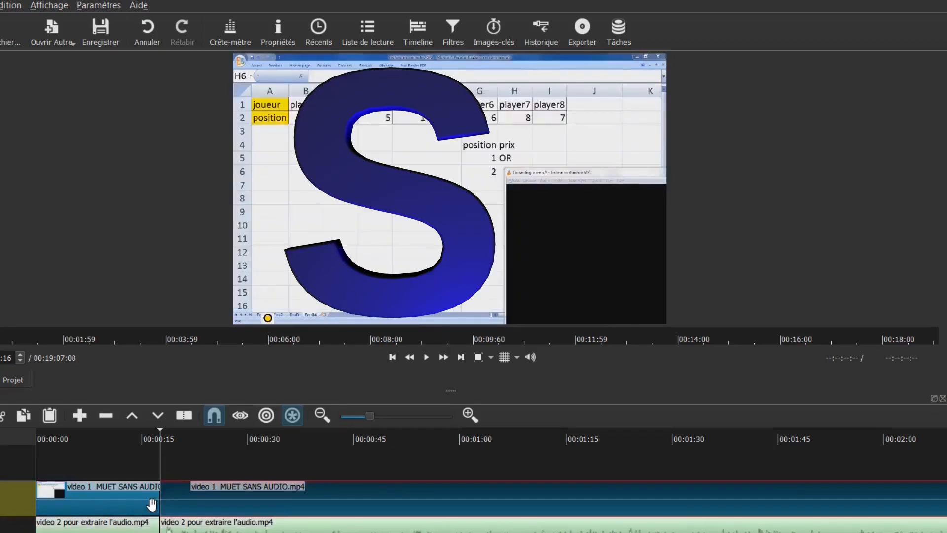
# Step: Lift the opening segments before the split from both the video 1 track and the audio track, without shifting the remaining clips
pyautogui.click(108, 497)
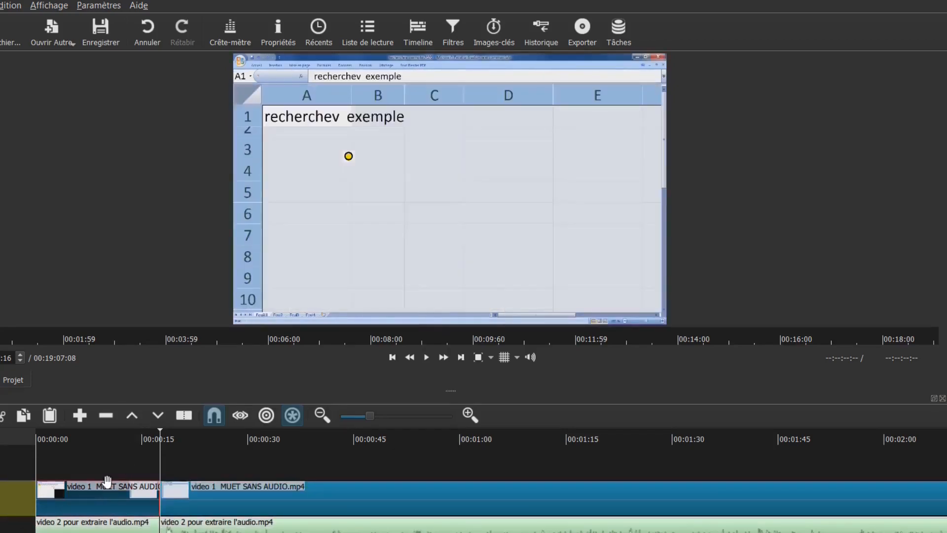
pyautogui.hotkey('ctrl', 'z')
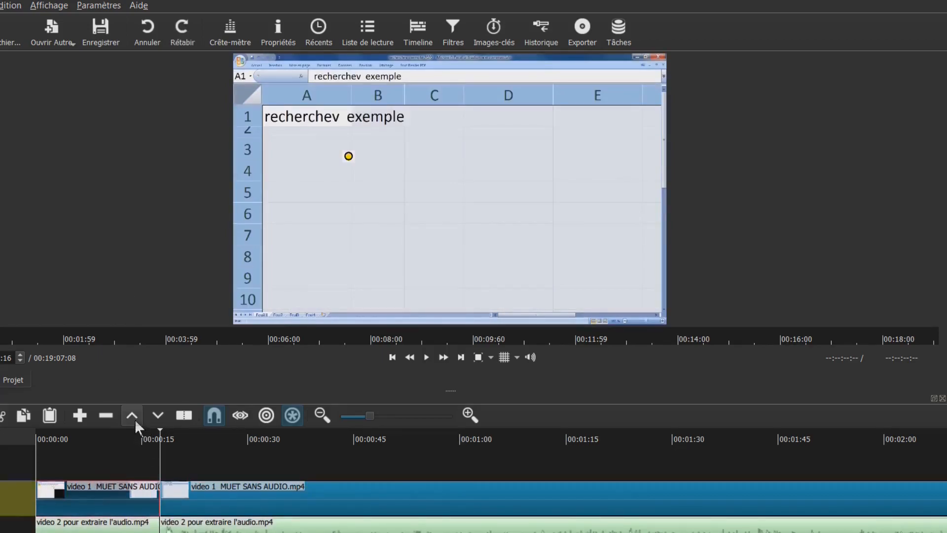
pyautogui.click(131, 415)
pyautogui.click(95, 523)
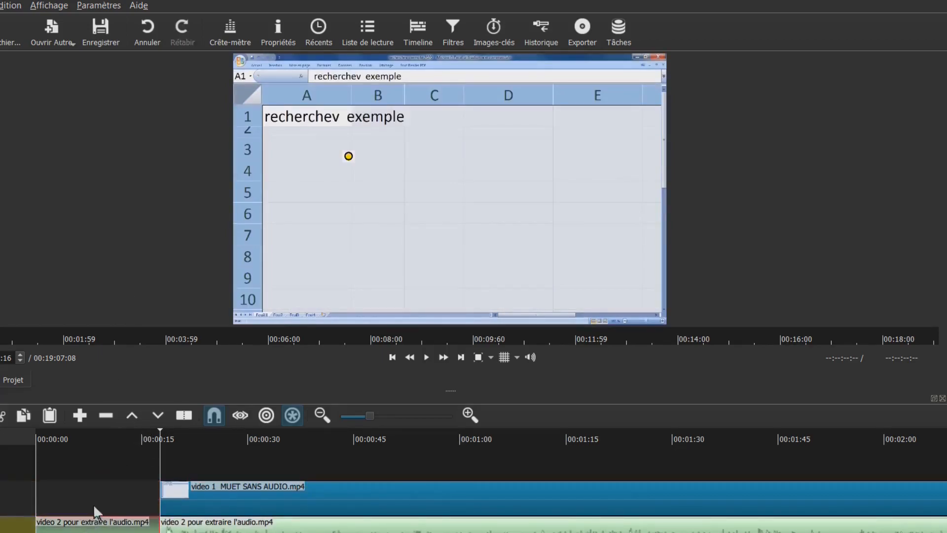
pyautogui.click(133, 416)
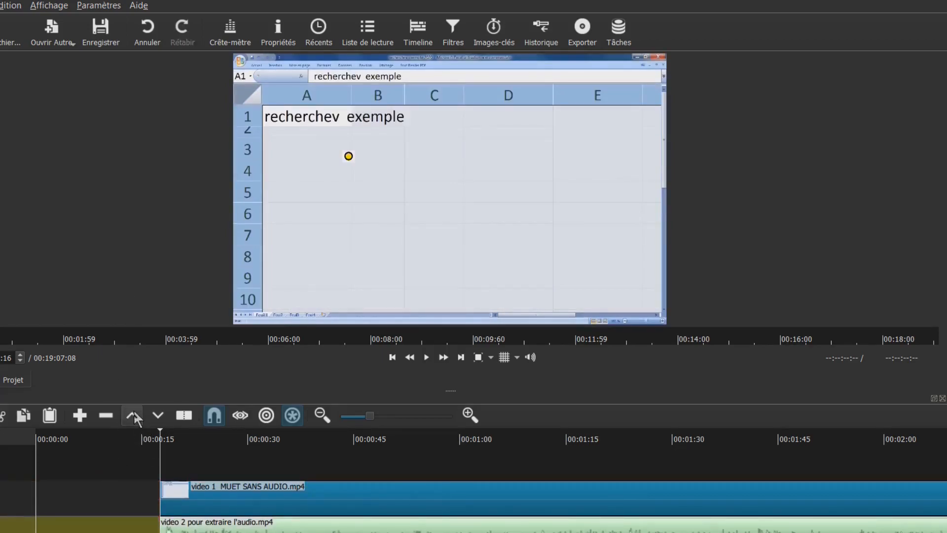
# Step: Remove the empty gap before the clips so that video 1 and the audio start at the beginning of the timeline
pyautogui.click(126, 501)
pyautogui.click(101, 456)
pyautogui.click(74, 458)
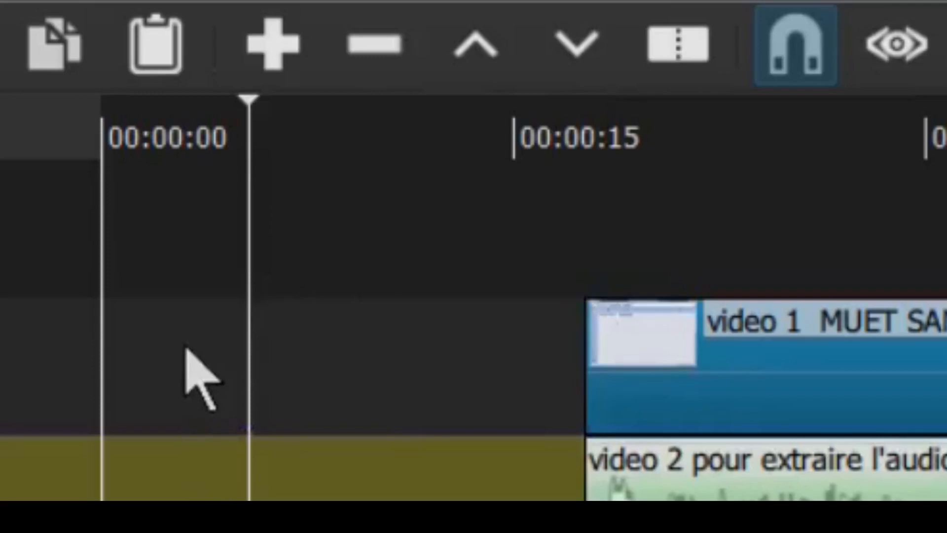
pyautogui.click(56, 495)
pyautogui.click(28, 496)
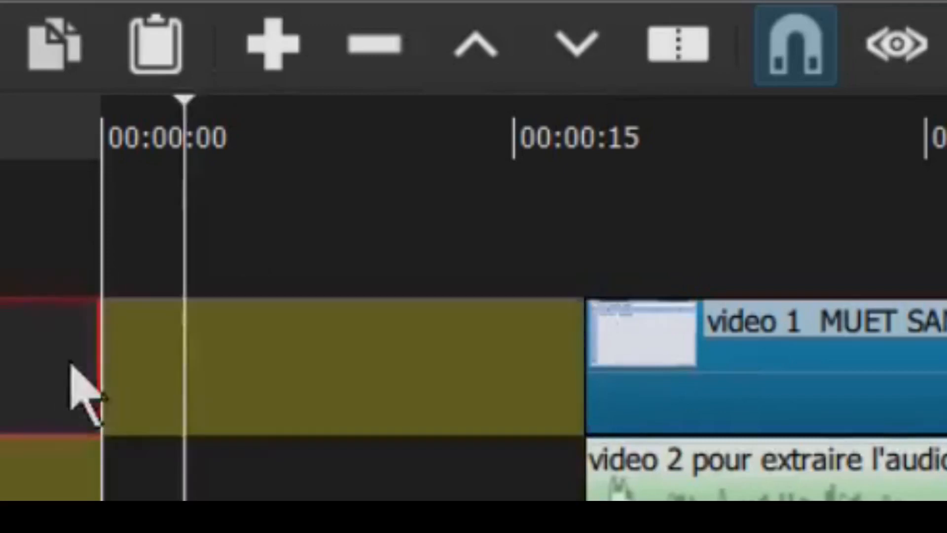
pyautogui.rightClick(249, 377)
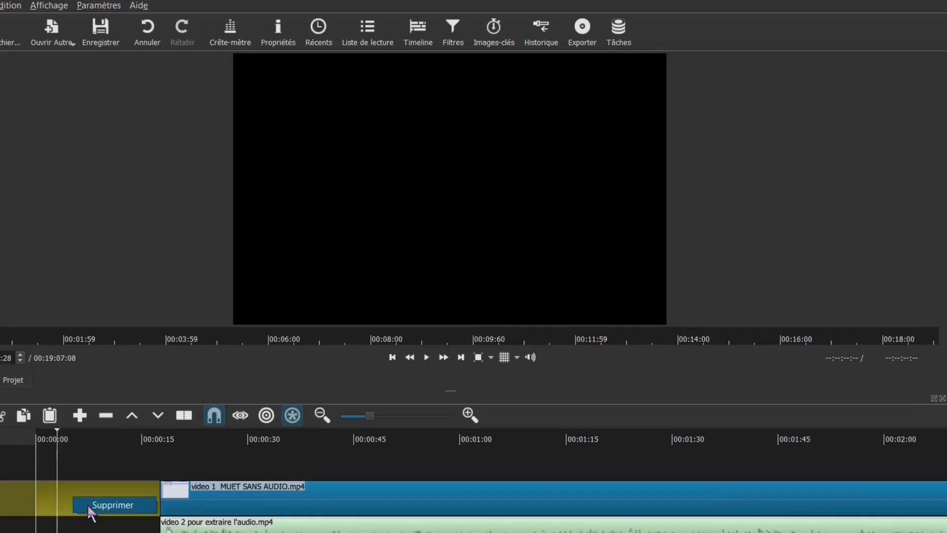
pyautogui.click(99, 504)
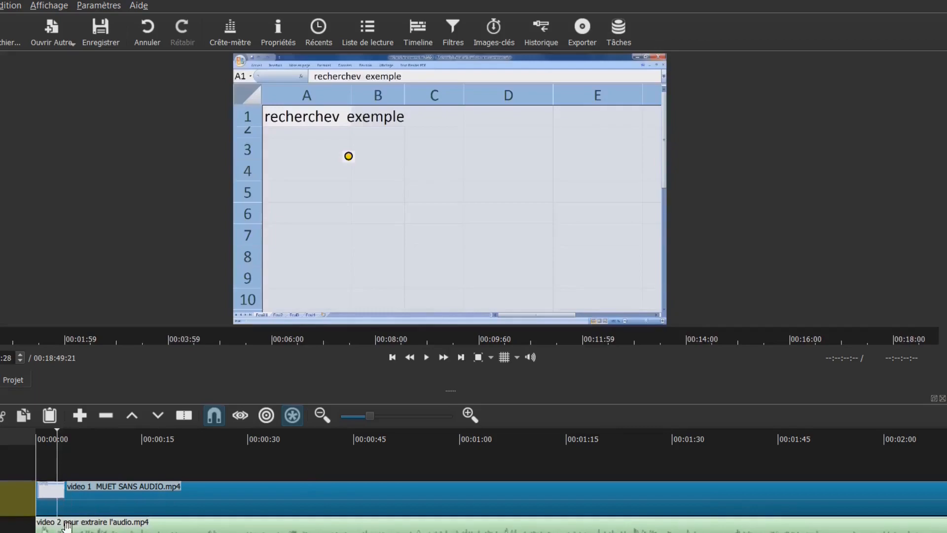
# Step: Split the video 1 clip a little before 00:00:15 to isolate a short opening segment
pyautogui.moveTo(58, 440); pyautogui.dragTo(125, 439)
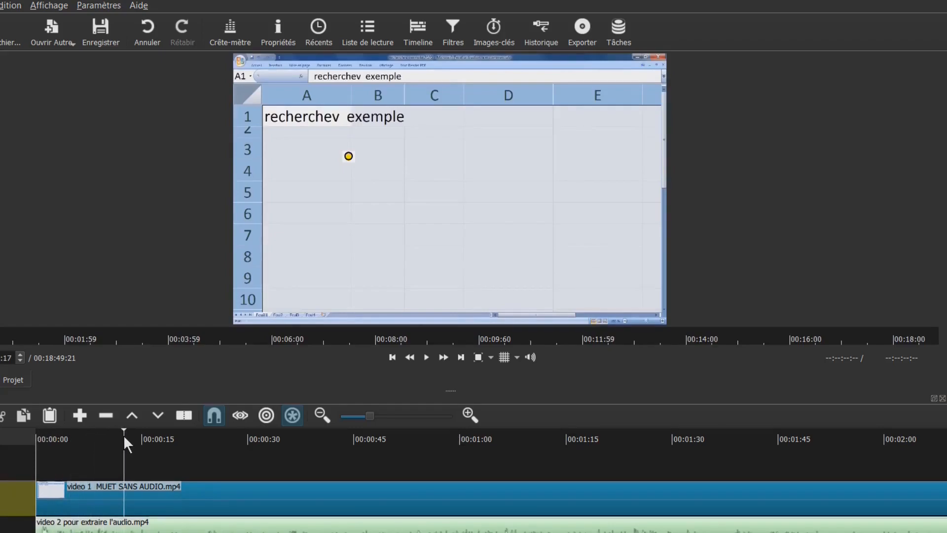
pyautogui.click(114, 492)
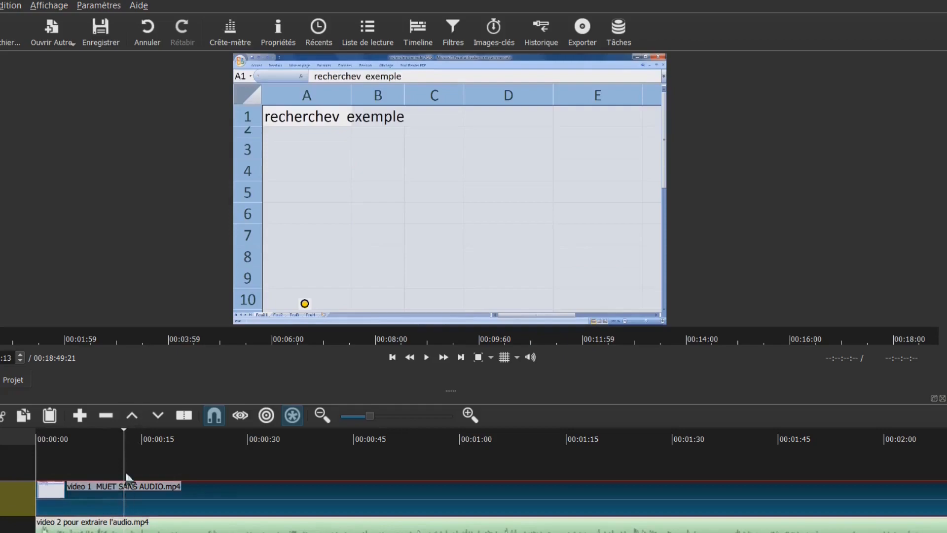
pyautogui.rightClick(114, 507)
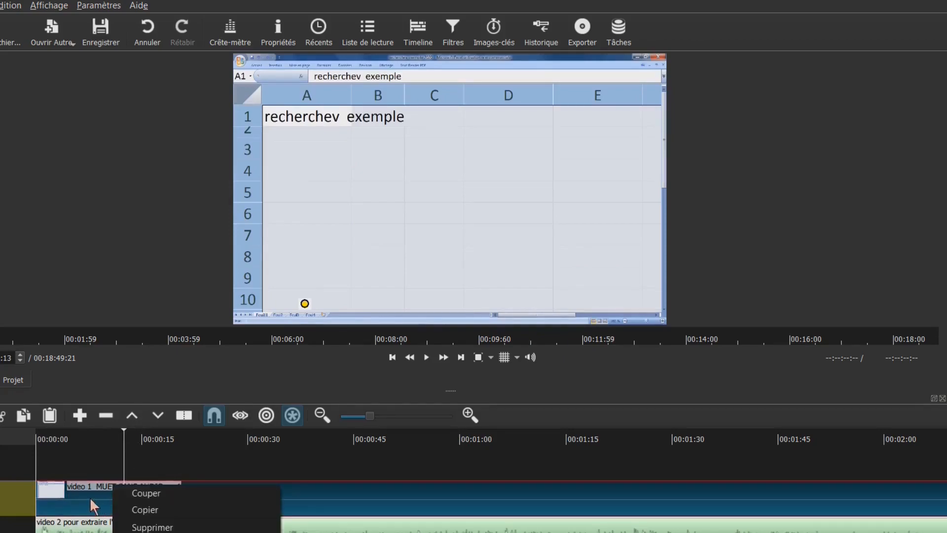
pyautogui.click(185, 421)
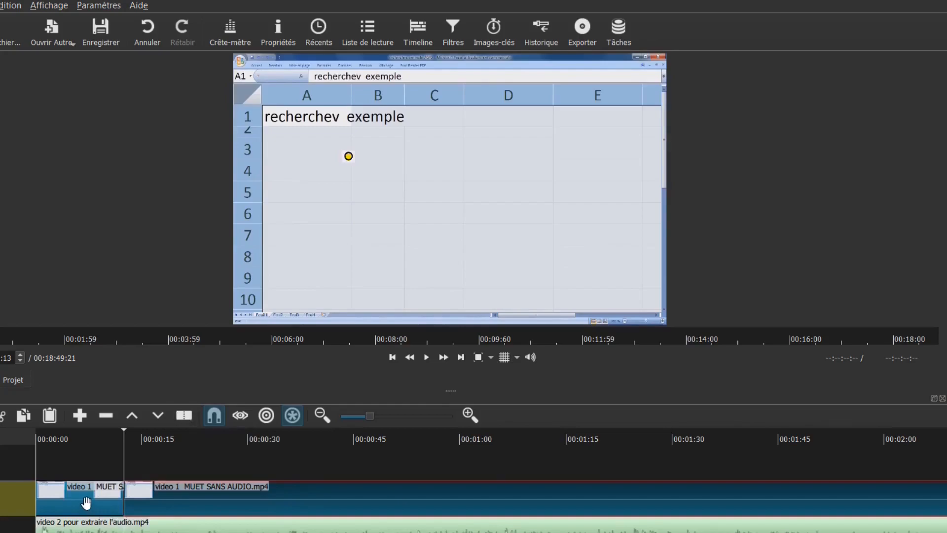
# Step: Add a Simple text filter to the short opening segment of video 1, searching the filters for "texte"
pyautogui.click(105, 442)
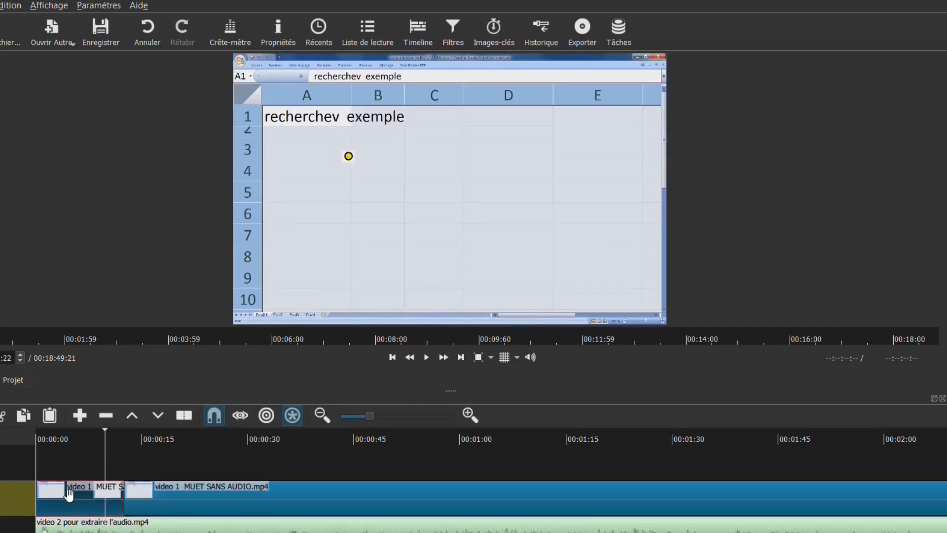
pyautogui.doubleClick(69, 494)
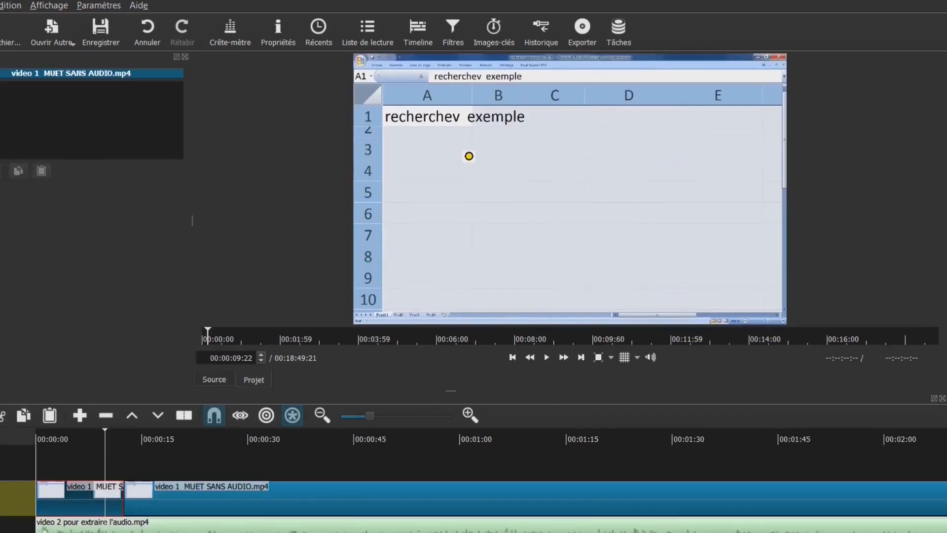
pyautogui.click(1, 170)
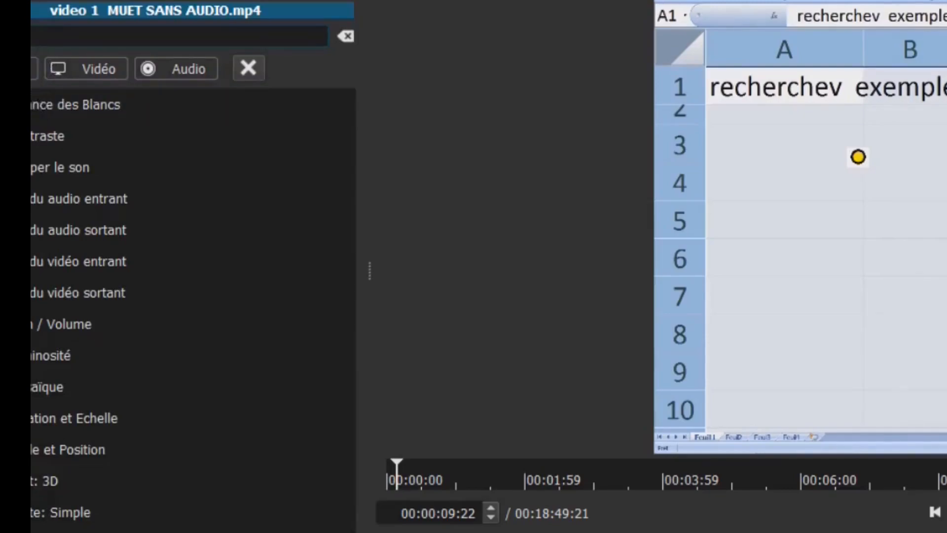
pyautogui.write('texte')
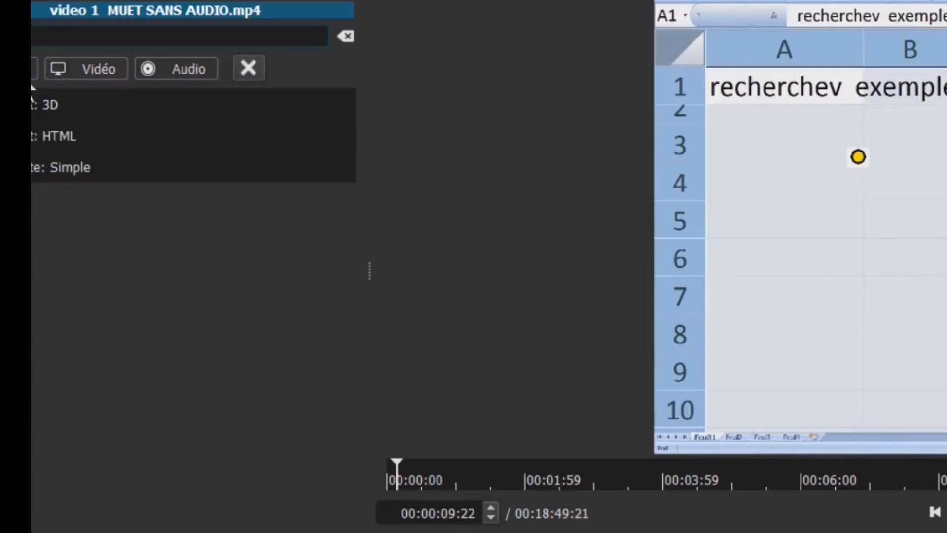
pyautogui.click(41, 170)
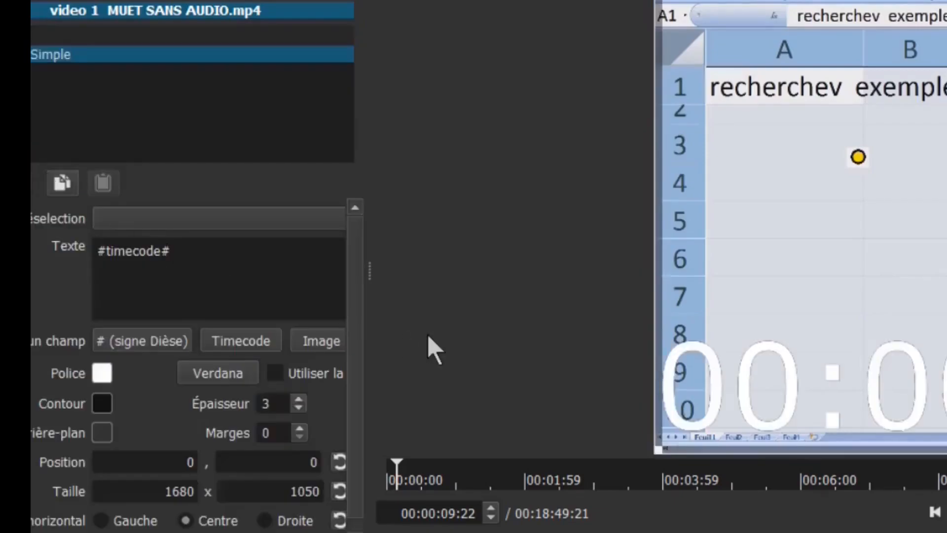
# Step: Widen the filter settings area and set the text outline thickness to 0
pyautogui.moveTo(370, 268); pyautogui.dragTo(469, 266)
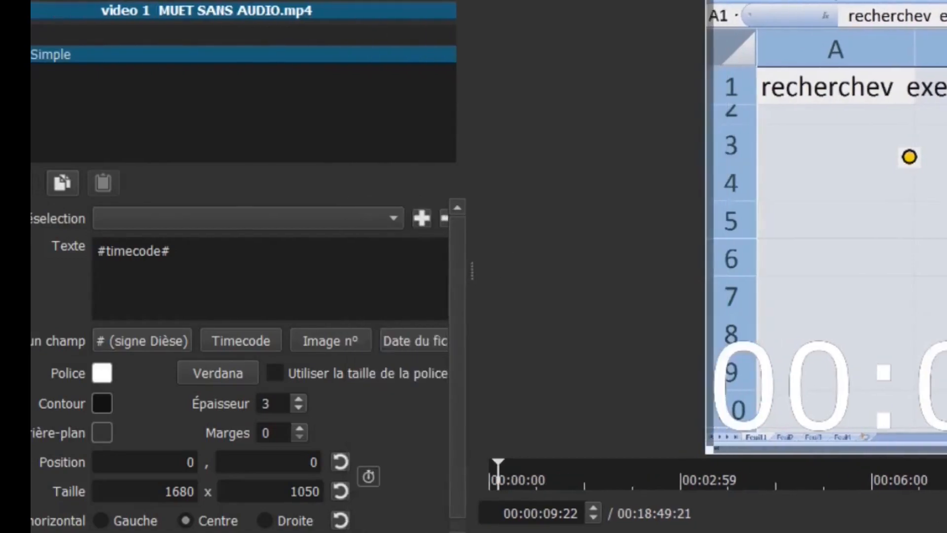
pyautogui.moveTo(473, 270); pyautogui.dragTo(592, 264)
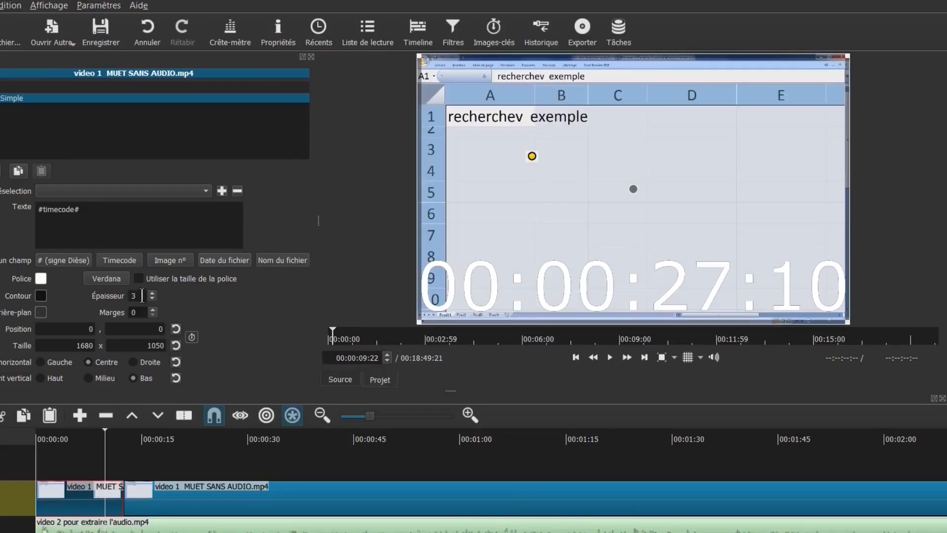
pyautogui.doubleClick(276, 403)
pyautogui.write('0')
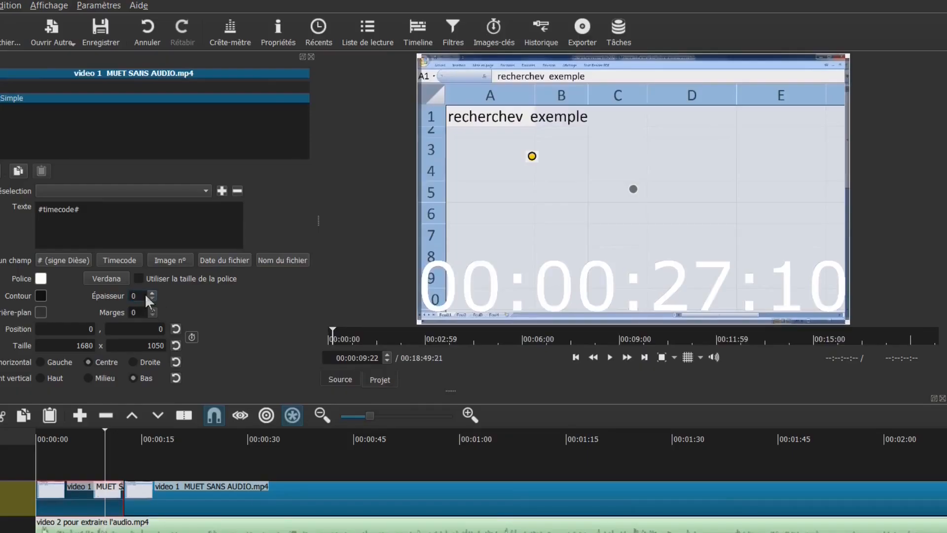
# Step: Set the text filter's font colour to dark blue (#00007f)
pyautogui.click(95, 207)
pyautogui.click(41, 280)
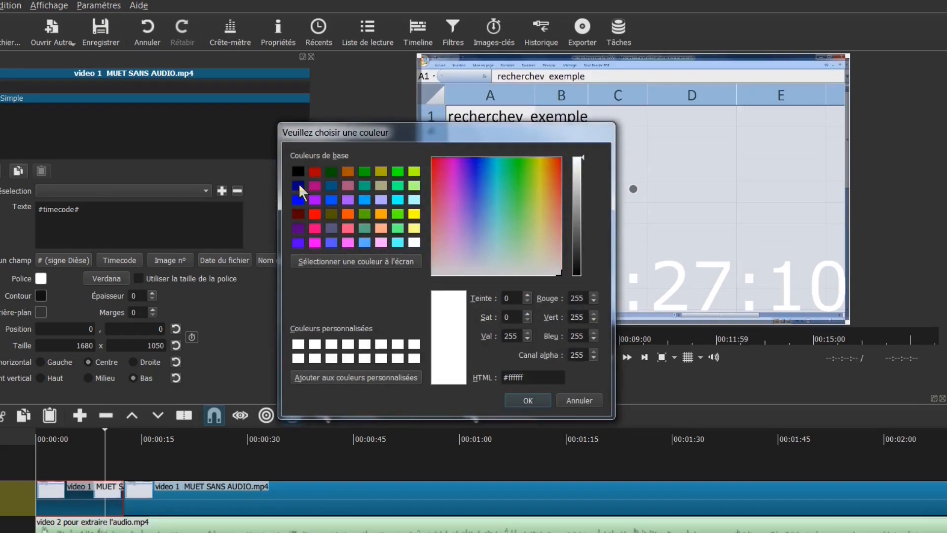
pyautogui.click(298, 186)
pyautogui.click(523, 406)
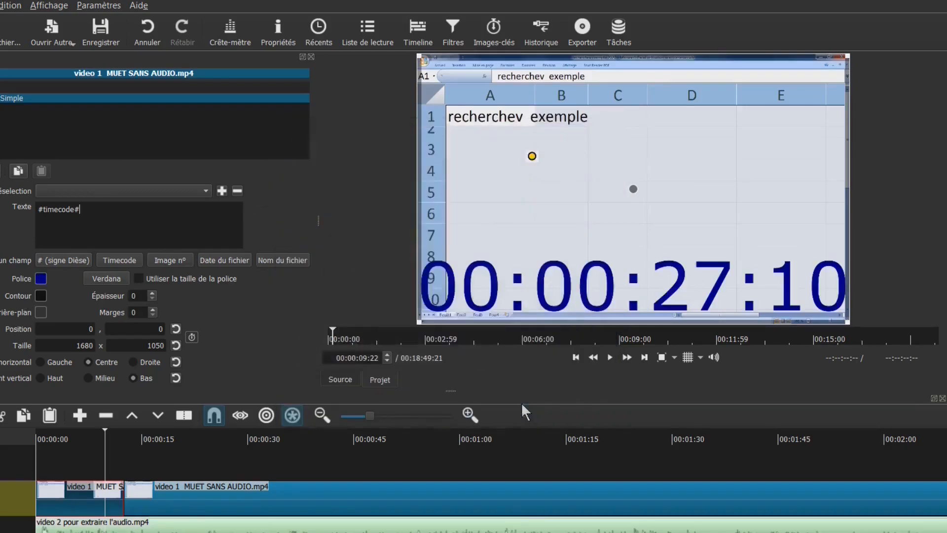
# Step: Replace the timecode placeholder with the two-line title "RECHERCHEV EXCEL" and "4 EXEMPLES"
pyautogui.moveTo(100, 210); pyautogui.dragTo(15, 207)
pyautogui.write('RECHERCHEV')
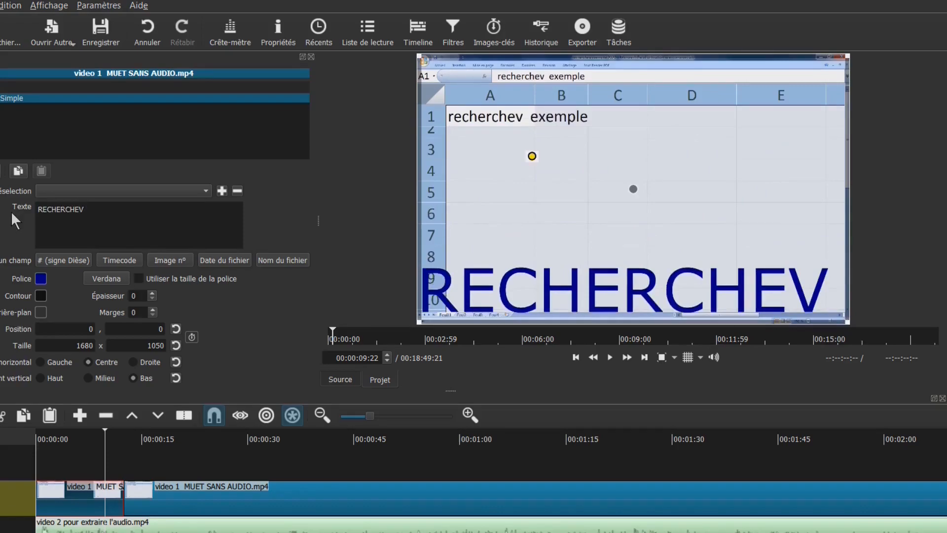
pyautogui.write(' EXCEL ')
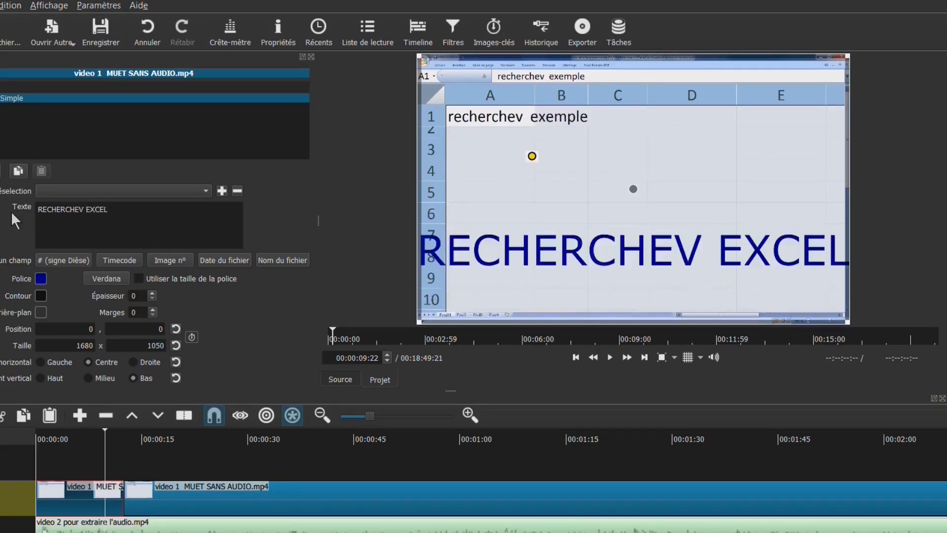
pyautogui.write('4 EXEM')
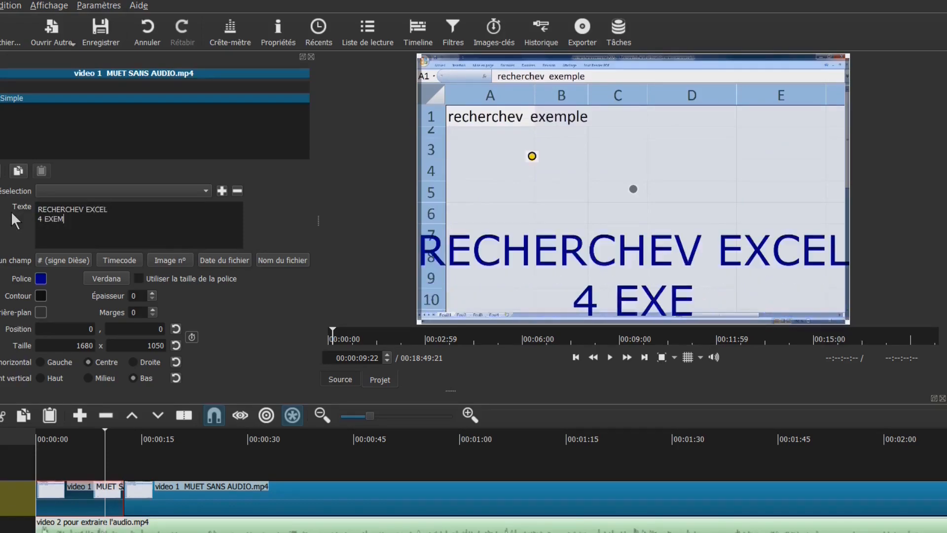
pyautogui.write('PLES')
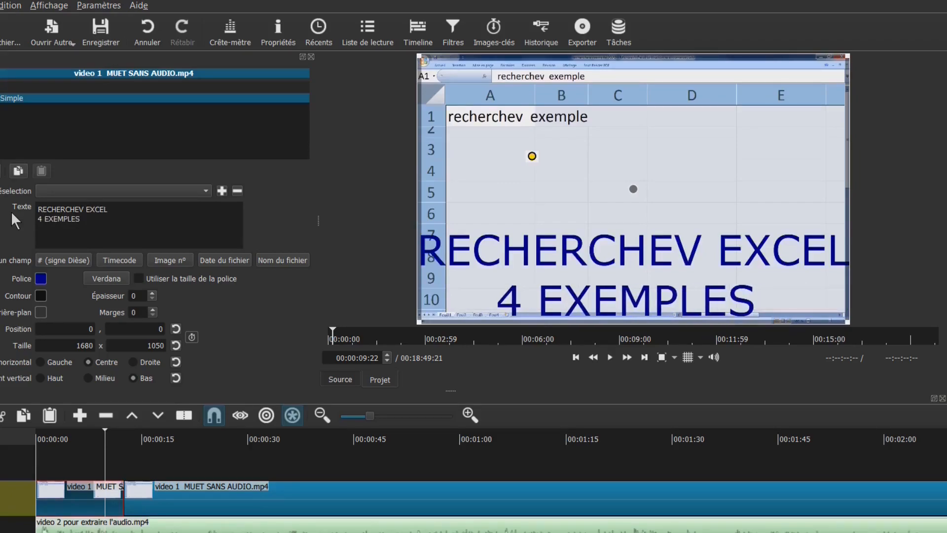
pyautogui.click(125, 209)
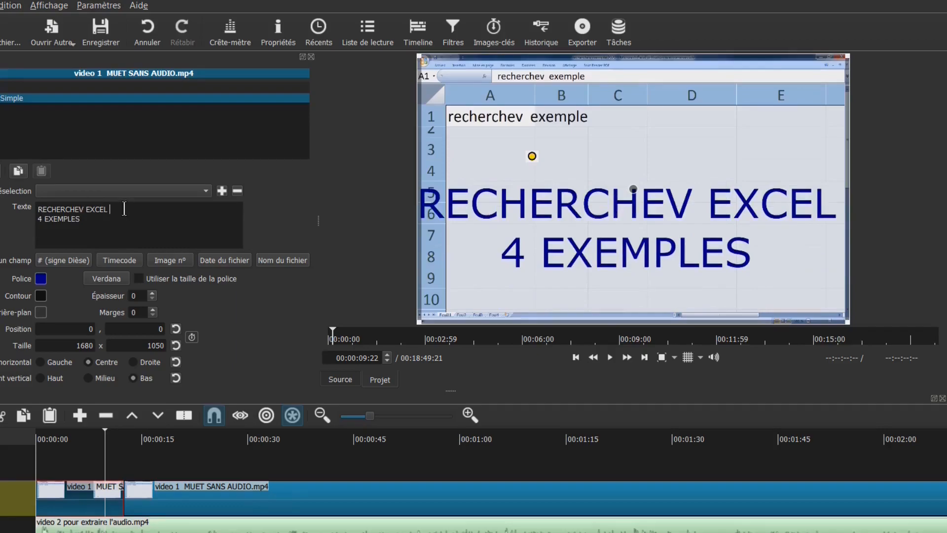
# Step: Try the Utsaah font for the title and settle on Vani in regular style
pyautogui.click(108, 279)
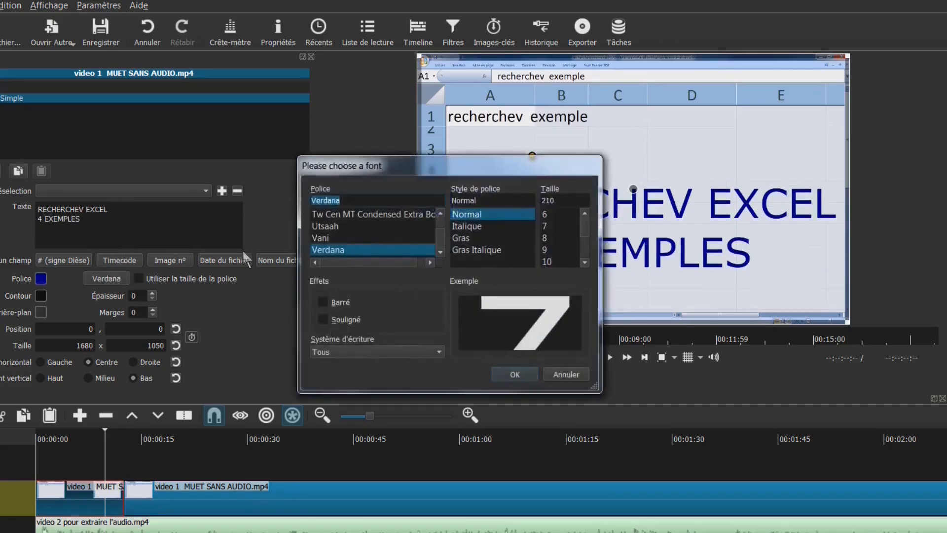
pyautogui.click(347, 238)
pyautogui.click(340, 225)
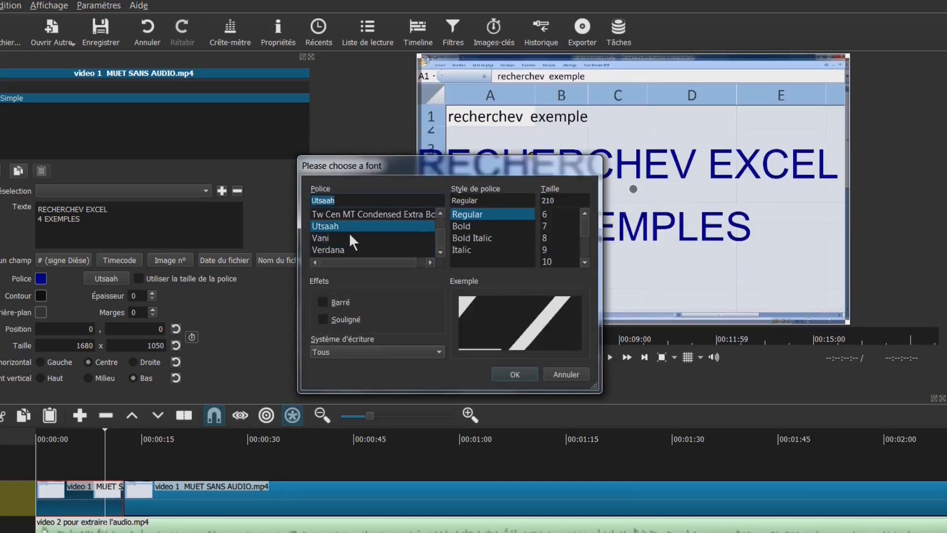
pyautogui.click(349, 235)
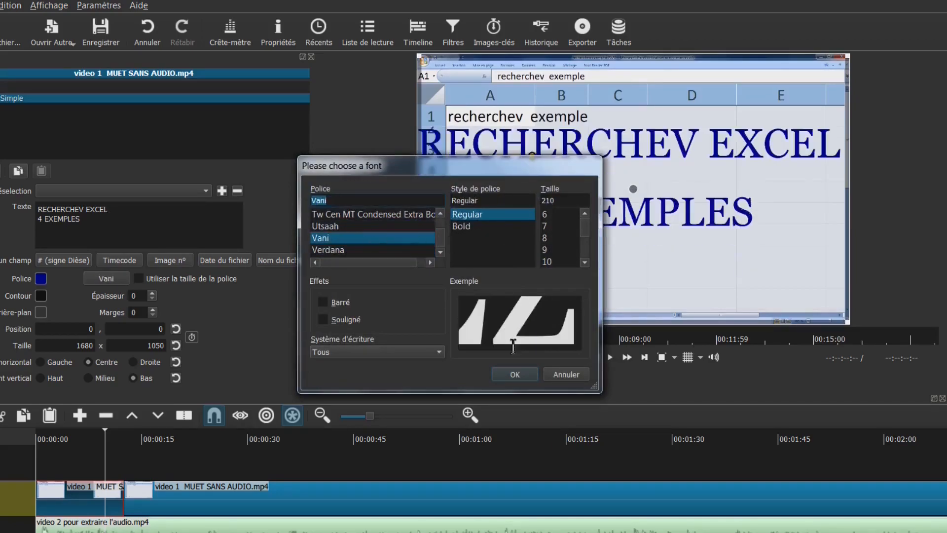
pyautogui.click(511, 374)
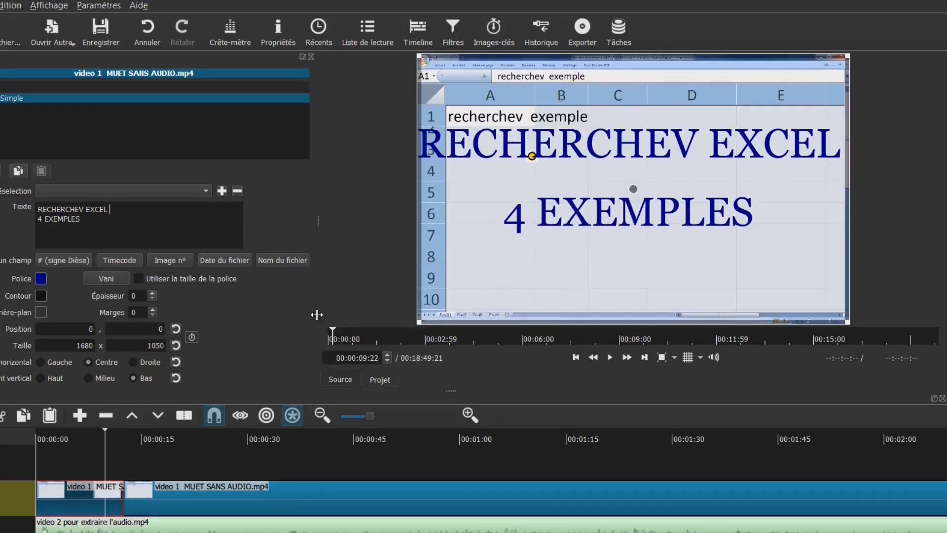
# Step: Give the title a dark red background (#550000) with the alpha channel set to 255
pyautogui.click(38, 313)
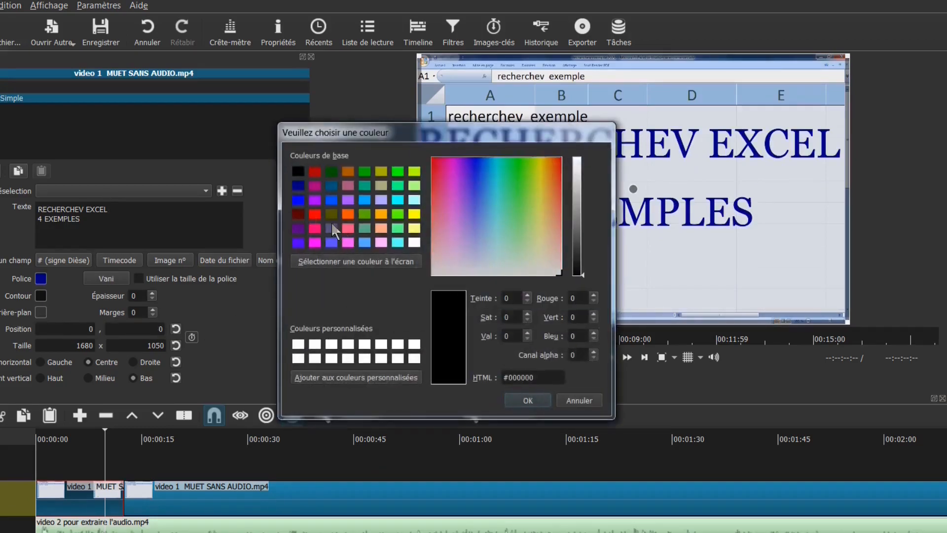
pyautogui.click(299, 214)
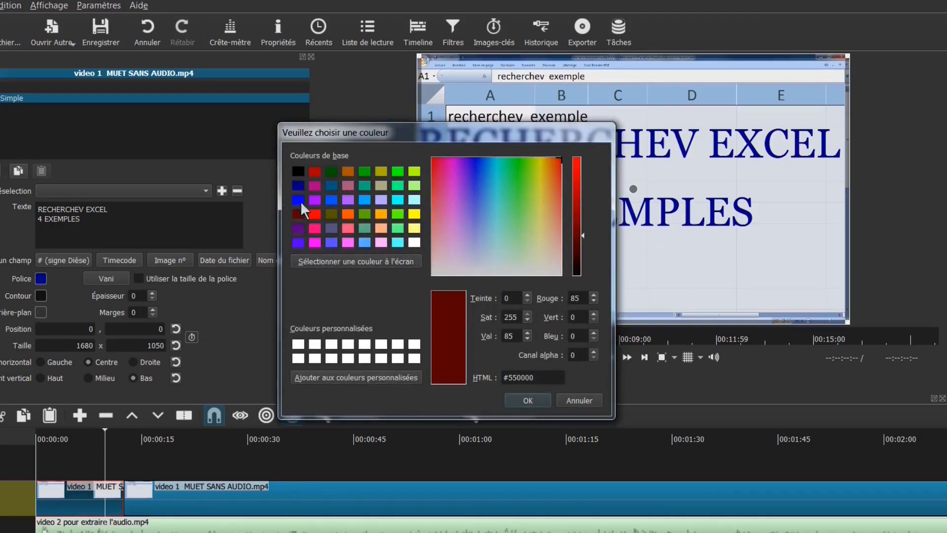
pyautogui.click(524, 400)
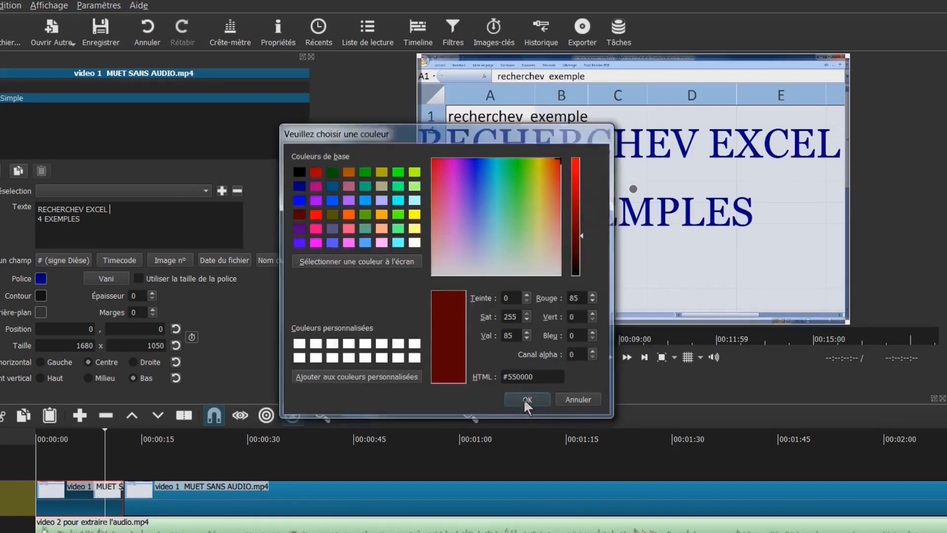
pyautogui.click(39, 313)
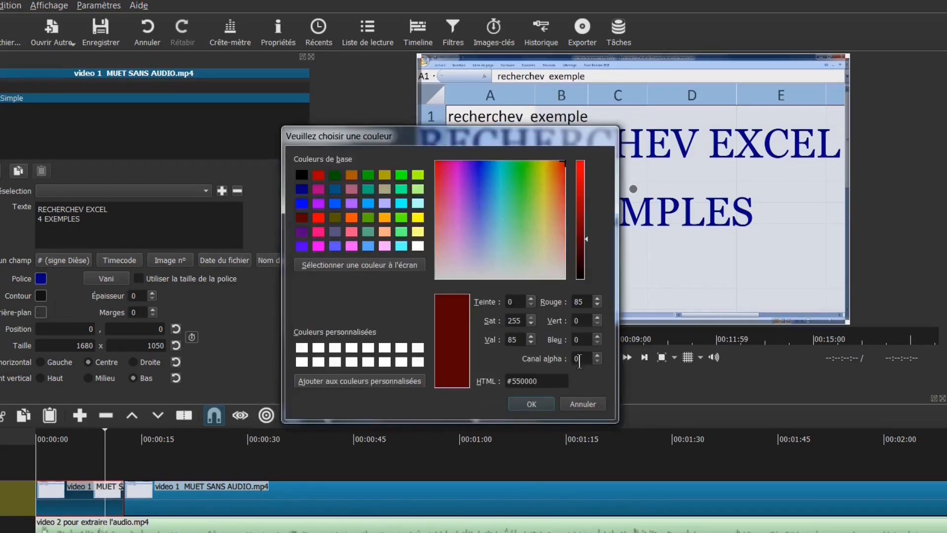
pyautogui.doubleClick(580, 358)
pyautogui.write('255')
pyautogui.press('Return')
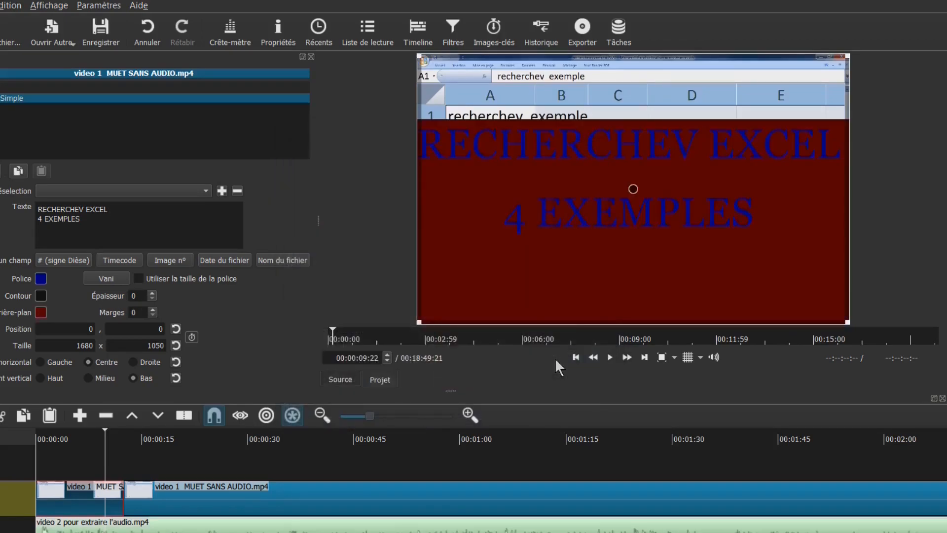
# Step: Set the title's font colour to yellow (#ffff00)
pyautogui.click(41, 279)
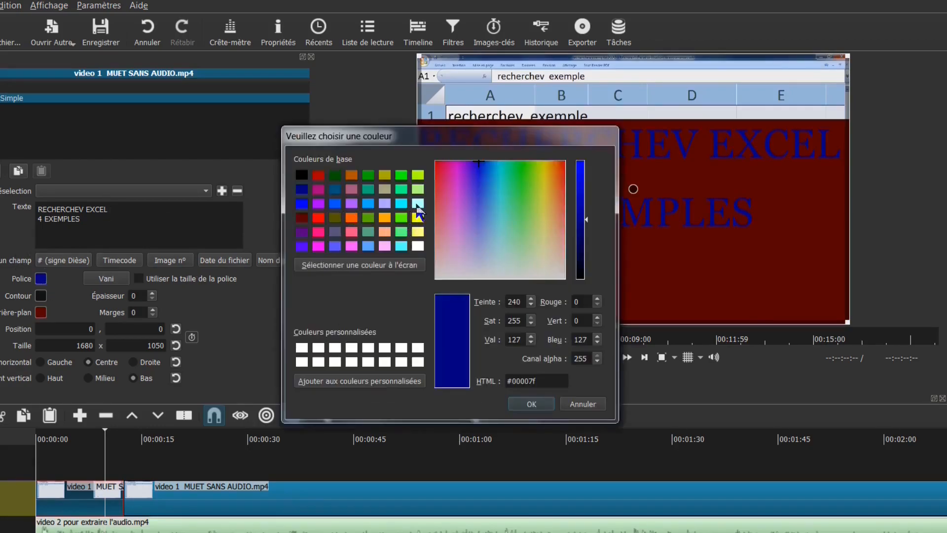
pyautogui.click(418, 217)
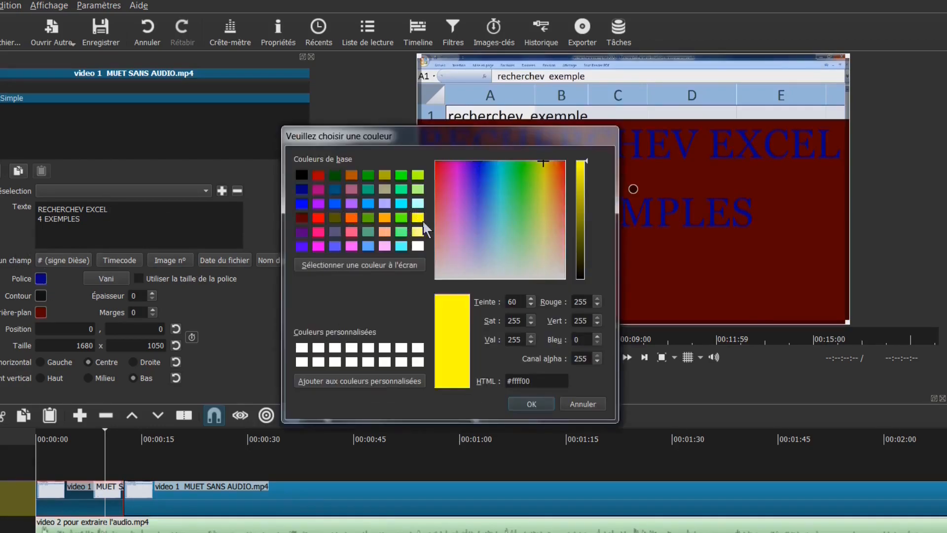
pyautogui.click(532, 404)
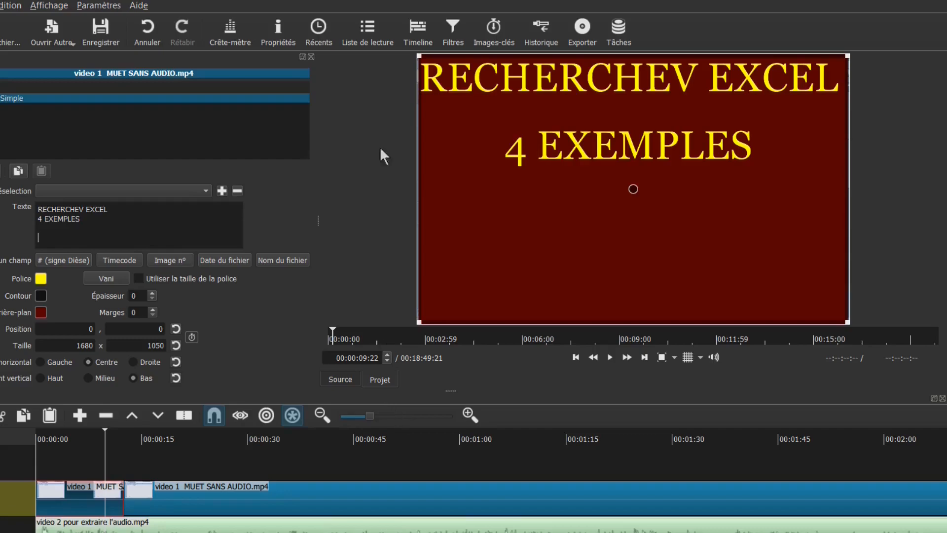
# Step: Close the filter settings and place the playhead on the closing subscribe screen, just before the black end frames
pyautogui.click(312, 57)
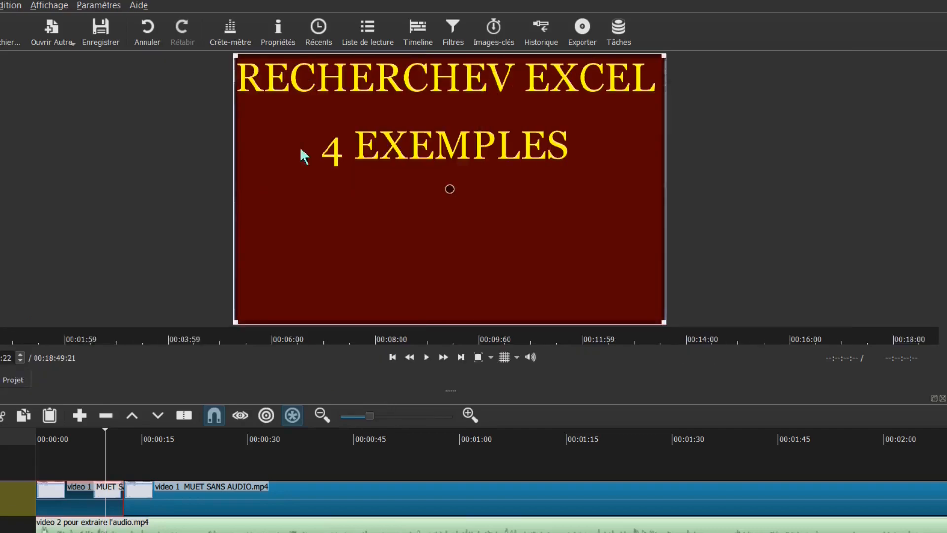
pyautogui.click(328, 415)
pyautogui.click(326, 416)
pyautogui.click(324, 417)
pyautogui.click(323, 415)
pyautogui.click(324, 416)
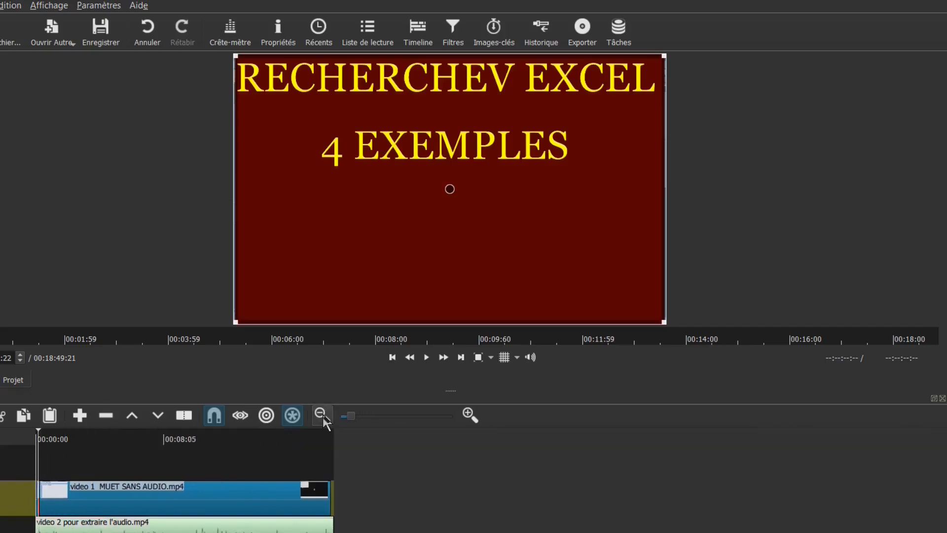
pyautogui.click(310, 459)
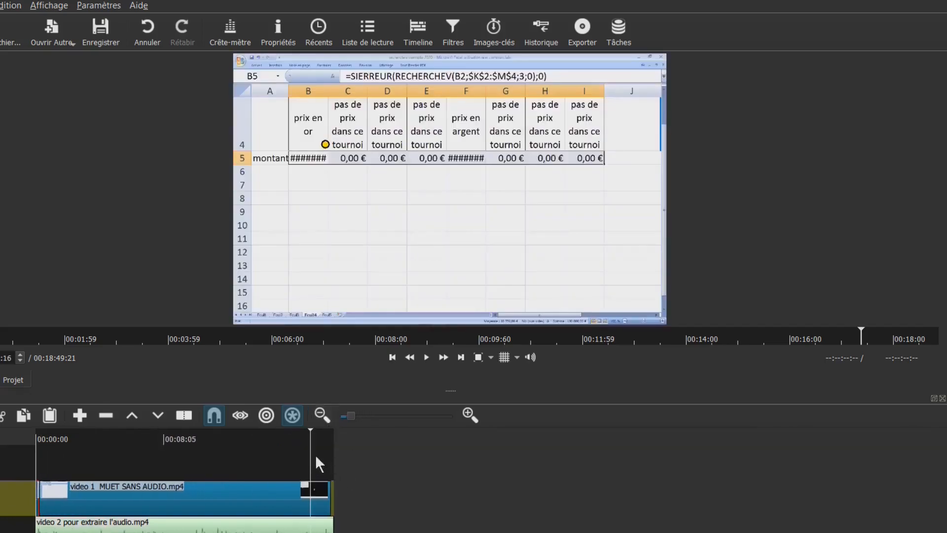
pyautogui.moveTo(315, 445); pyautogui.dragTo(324, 441)
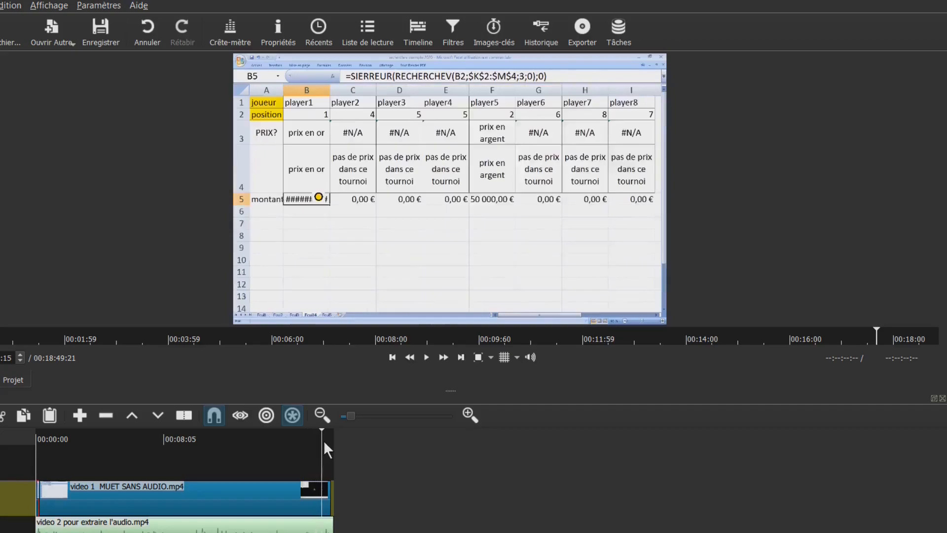
pyautogui.scroll(2, 323, 440)
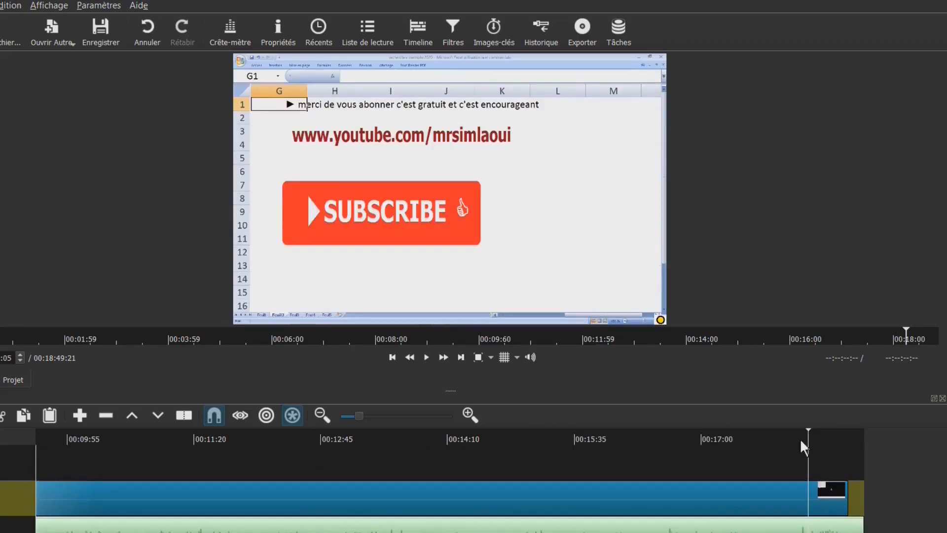
pyautogui.click(821, 446)
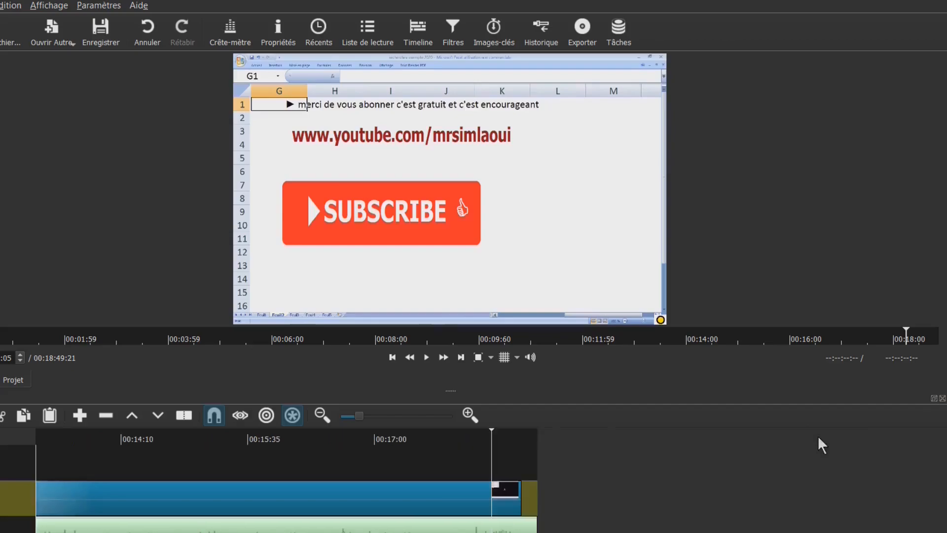
pyautogui.click(509, 450)
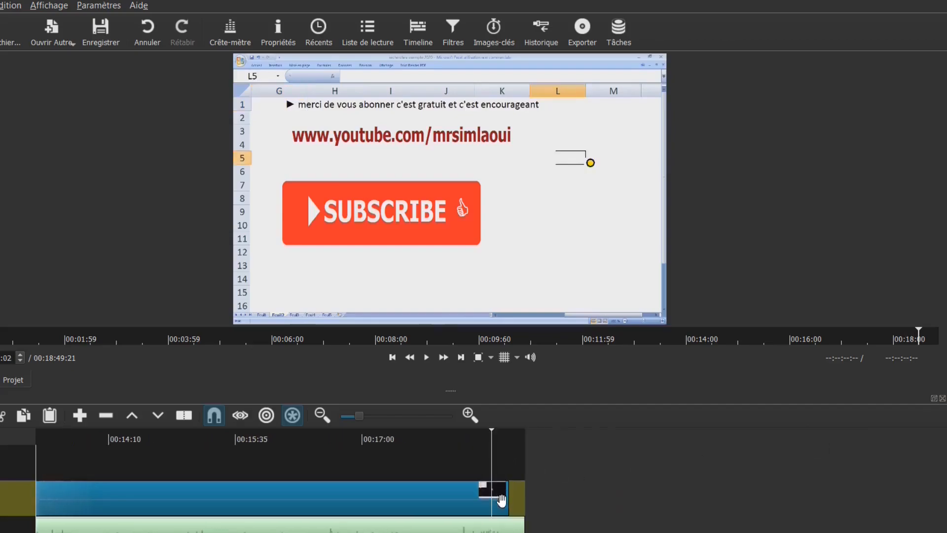
# Step: Trim the ends of the silent video clip and the audio clip back to the playhead
pyautogui.click(494, 500)
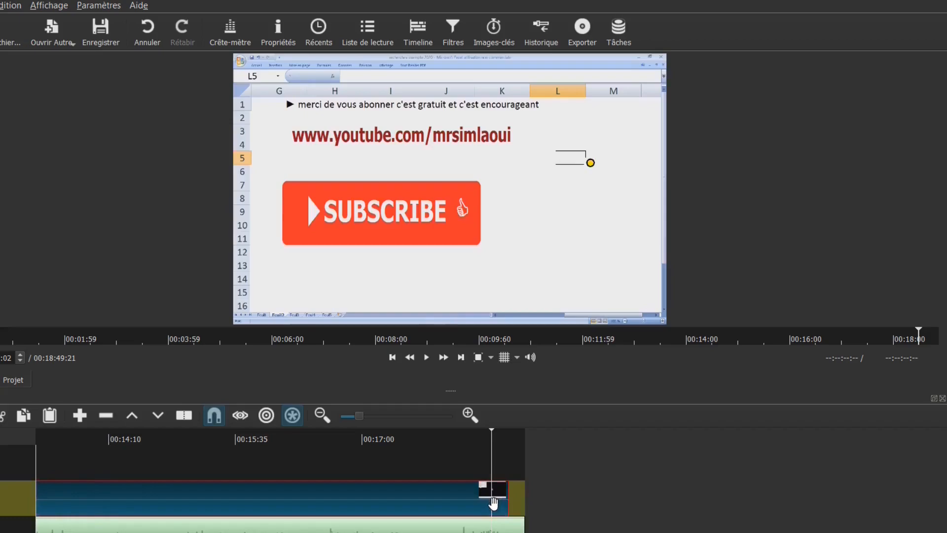
pyautogui.press(']')
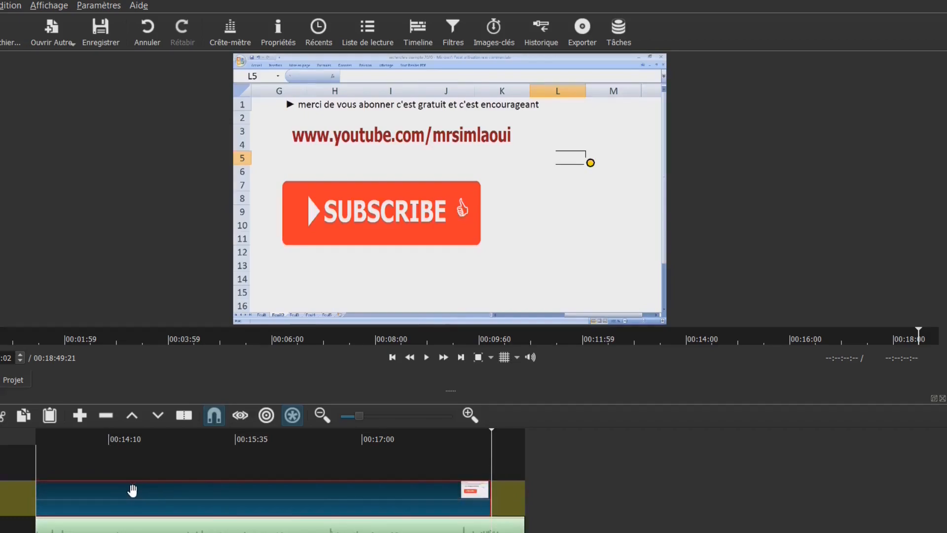
pyautogui.click(501, 526)
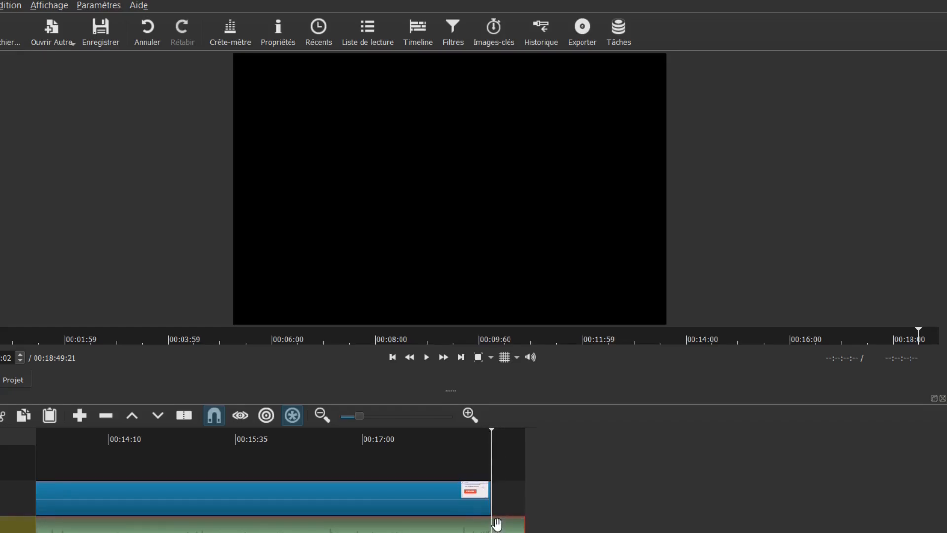
pyautogui.press('Delete')
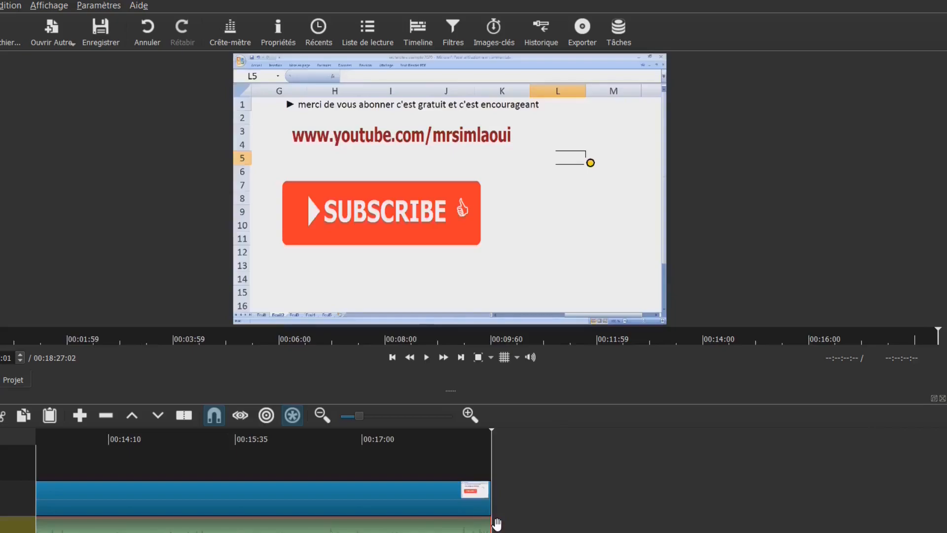
# Step: Split the silent video clip near its end, where the subscribe screen begins
pyautogui.click(480, 448)
pyautogui.click(479, 447)
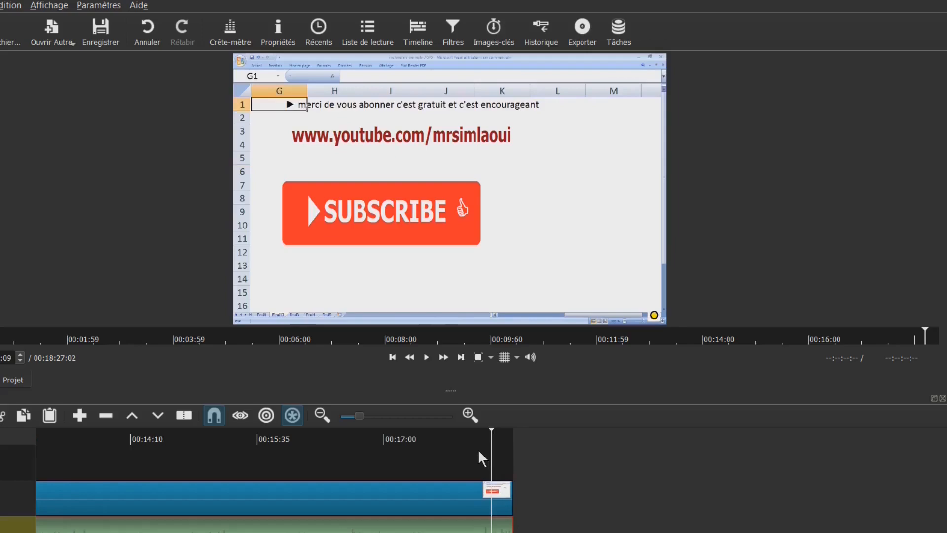
pyautogui.click(478, 449)
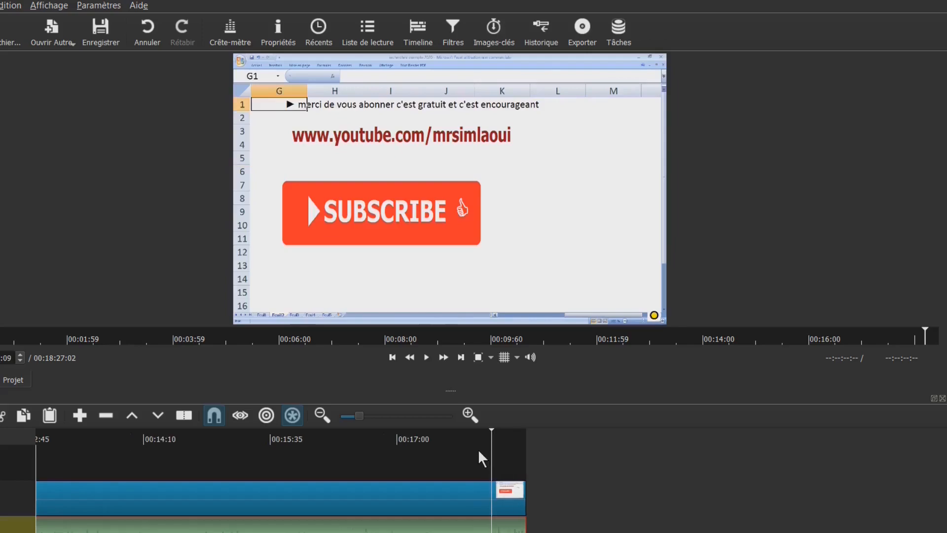
pyautogui.click(502, 440)
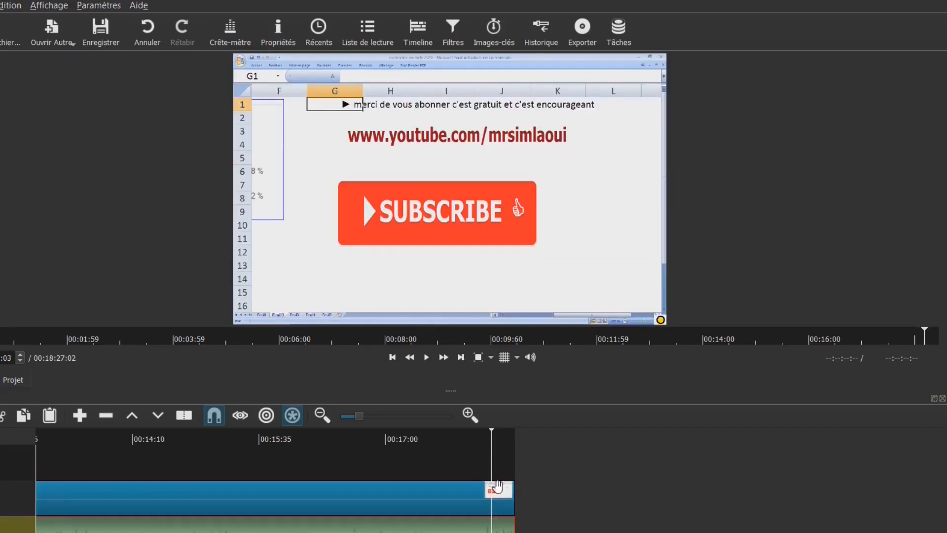
pyautogui.click(495, 499)
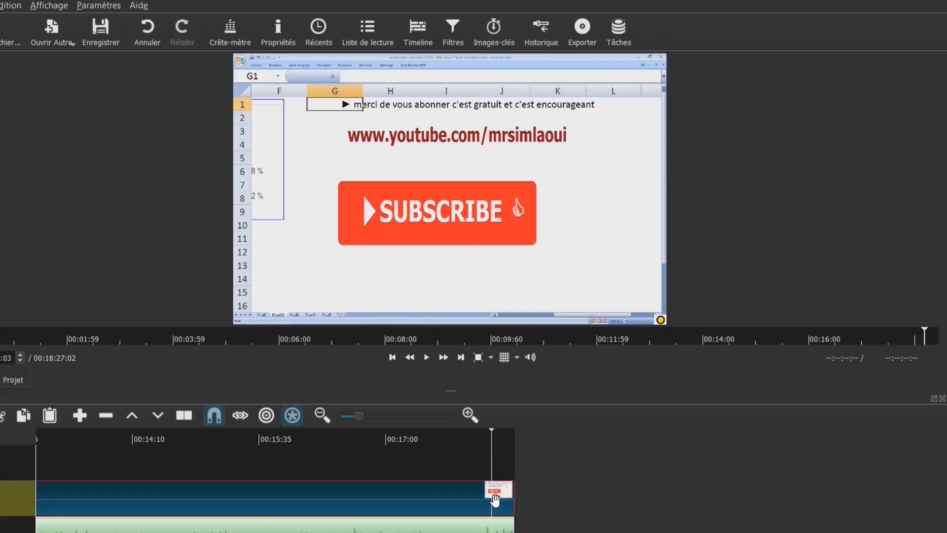
pyautogui.click(496, 499)
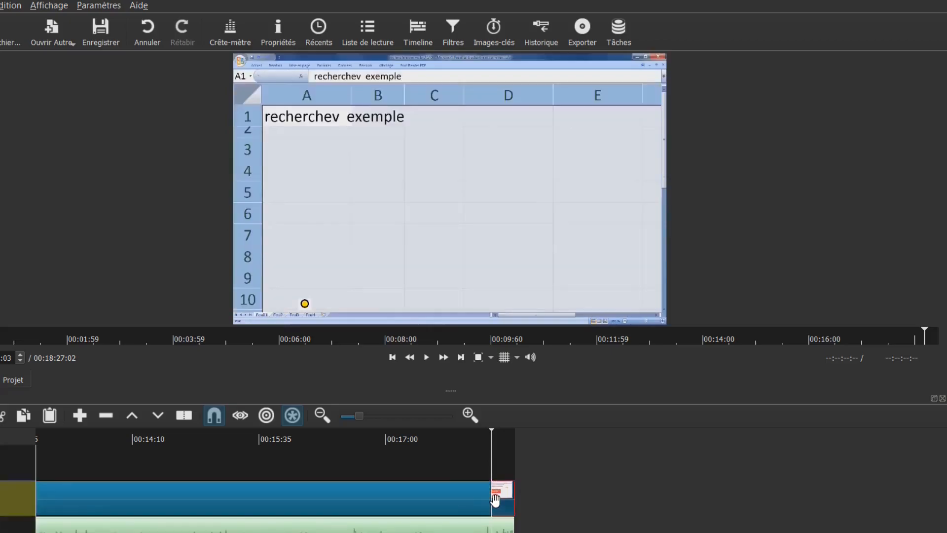
# Step: Add a Texte: Simple filter to the short final segment of the silent video
pyautogui.scroll(1, 495, 499)
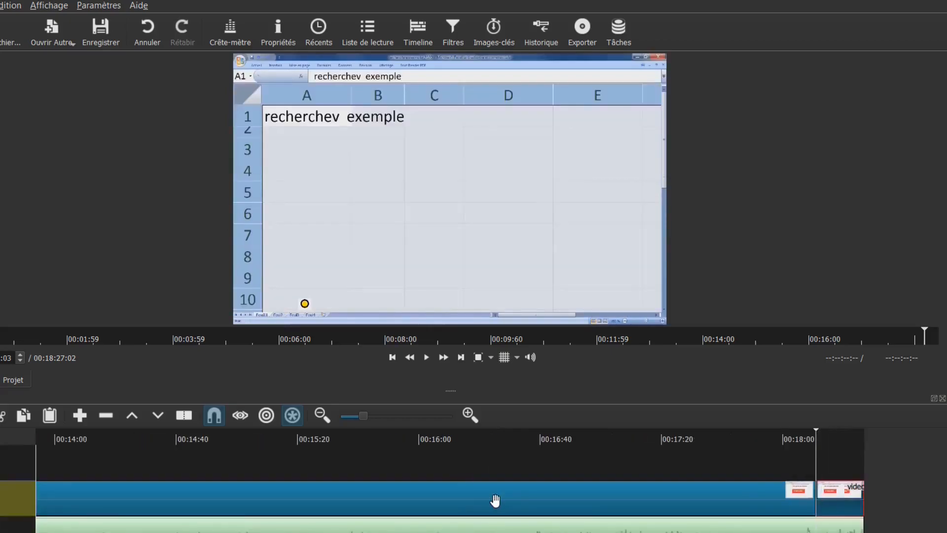
pyautogui.click(841, 450)
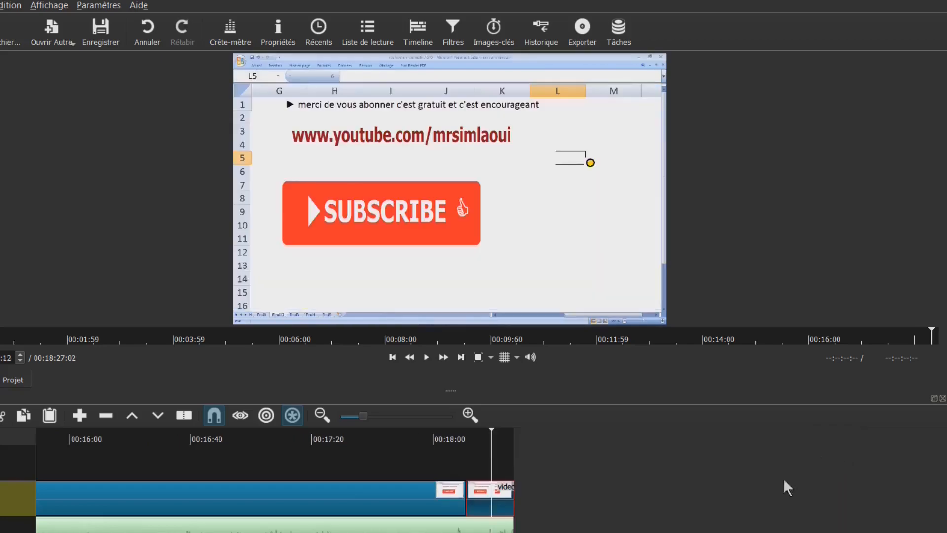
pyautogui.doubleClick(491, 492)
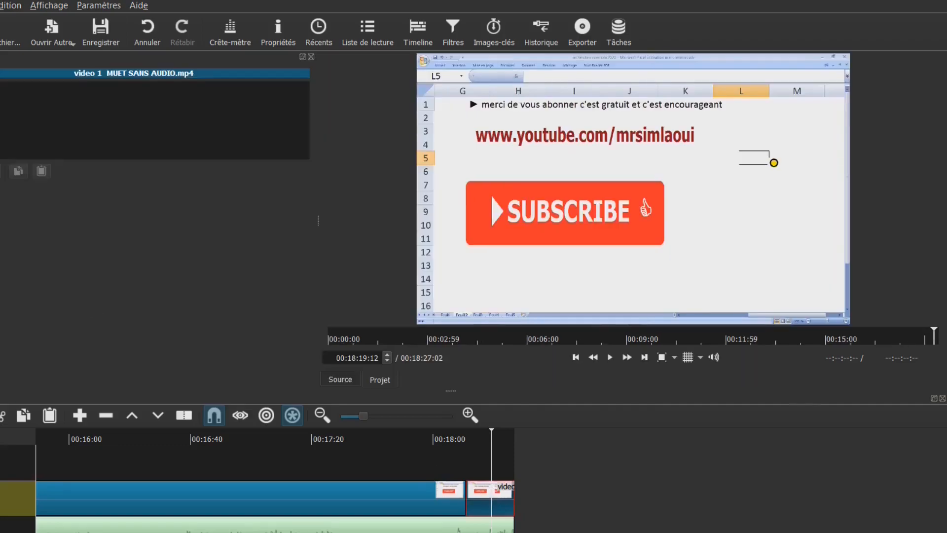
pyautogui.click(1, 171)
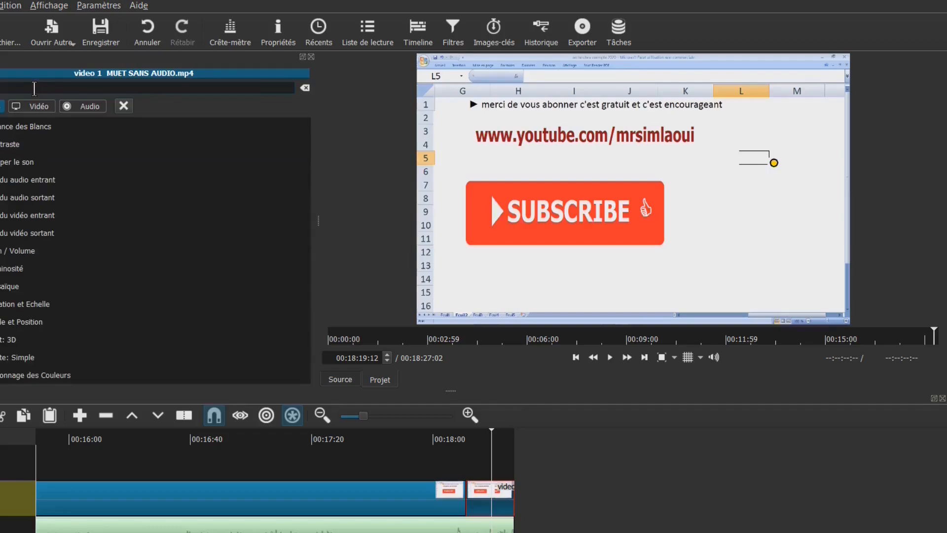
pyautogui.write('texte')
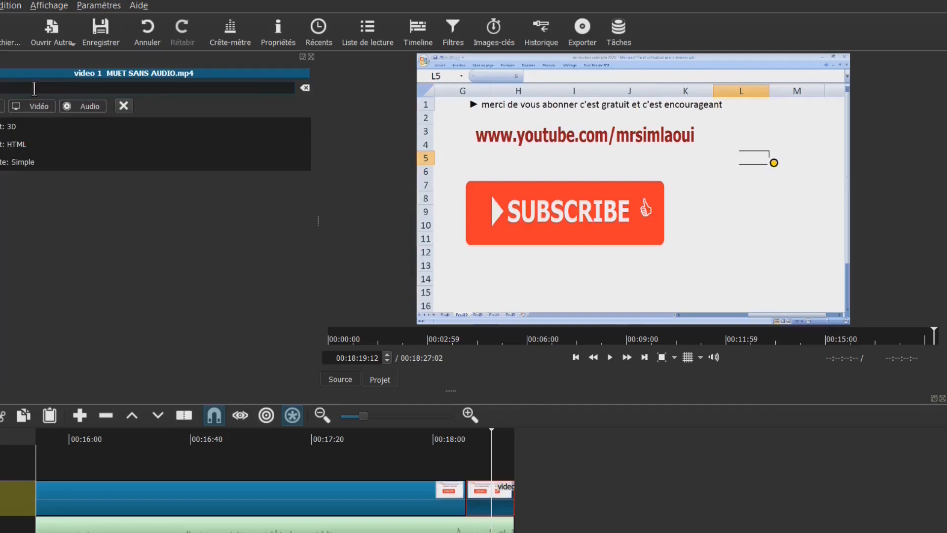
pyautogui.write(' s')
pyautogui.click(13, 127)
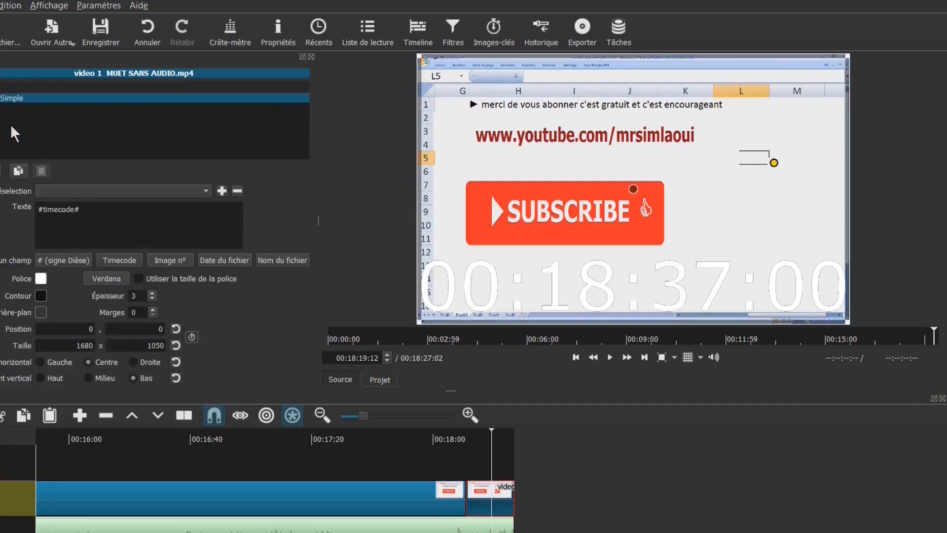
# Step: Replace the timecode placeholder with the two-line text "MERCI DE VOTRE TEMPS" and "MERCI DE VOUS ABONNER"
pyautogui.tripleClick(47, 213)
pyautogui.write('MERCI DE VOTRE TEMPS')
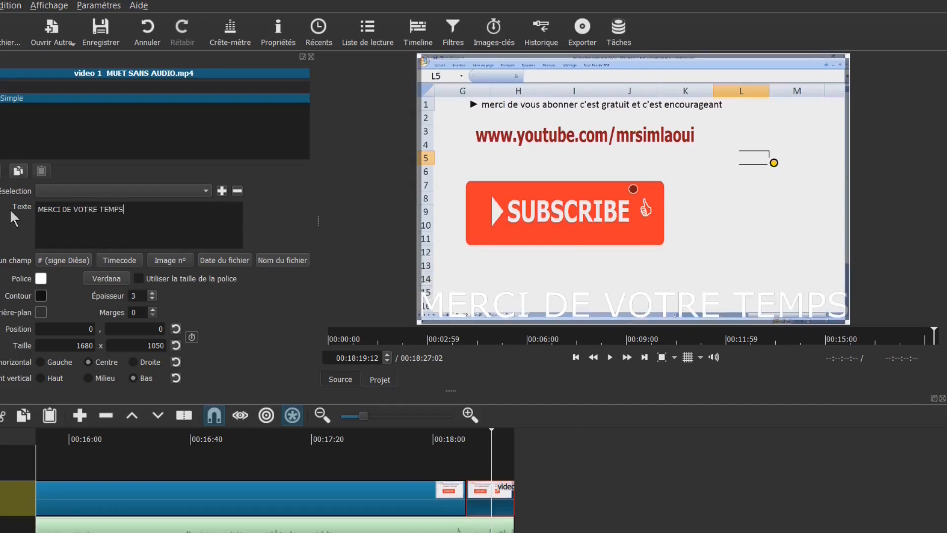
pyautogui.press('Return')
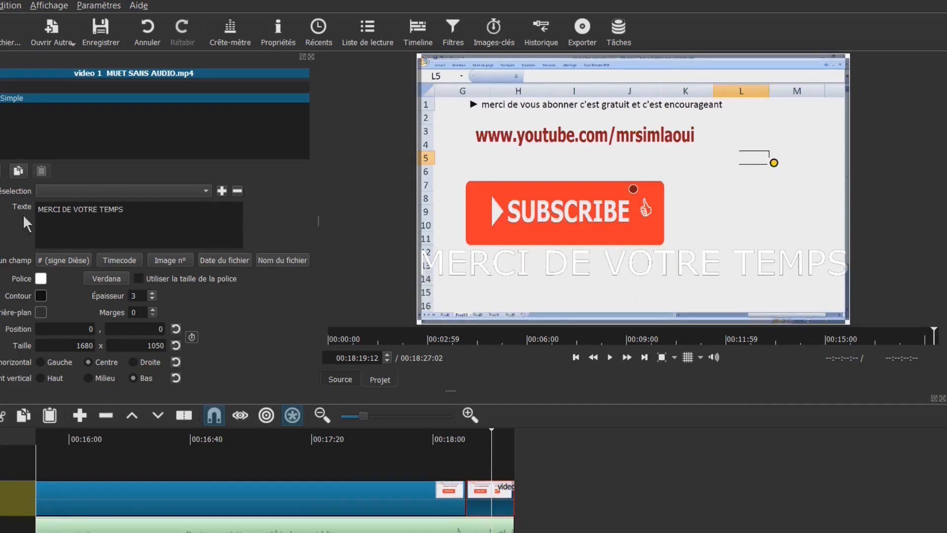
pyautogui.write('MERCI')
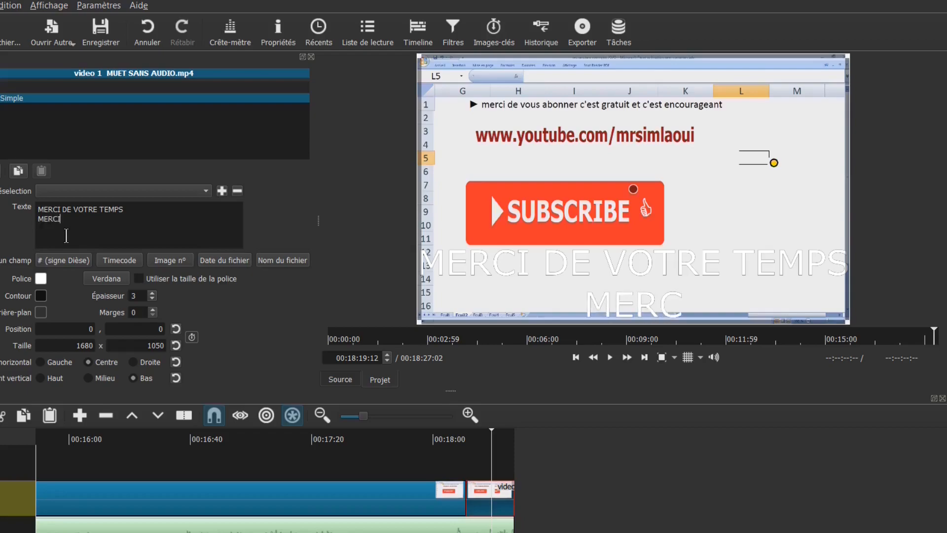
pyautogui.write(' DE VOUS ABONNER')
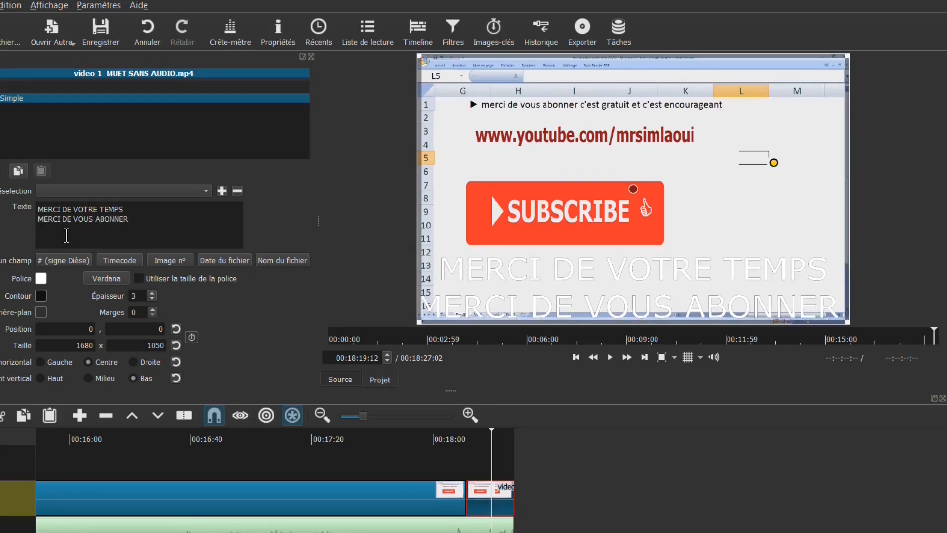
# Step: Give the closing text a dark green background (#005f2e)
pyautogui.click(42, 311)
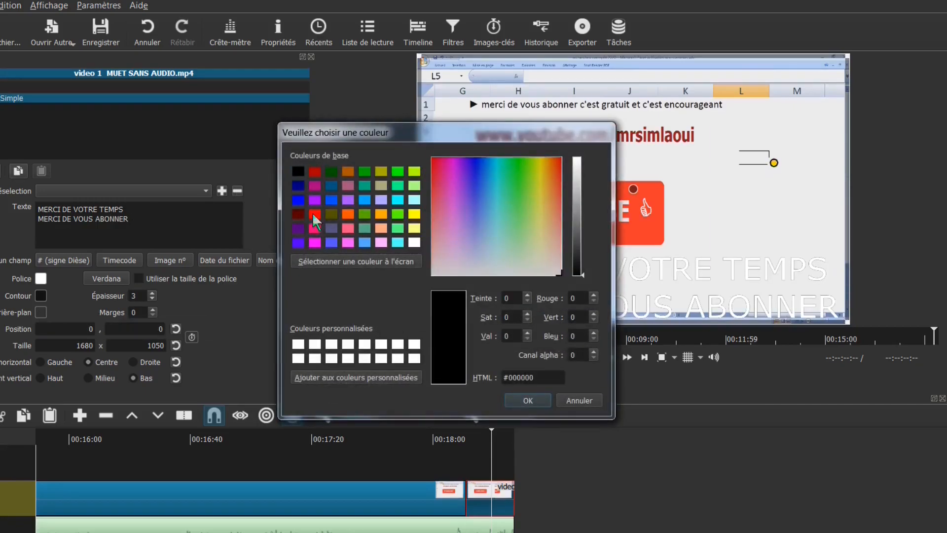
pyautogui.click(401, 186)
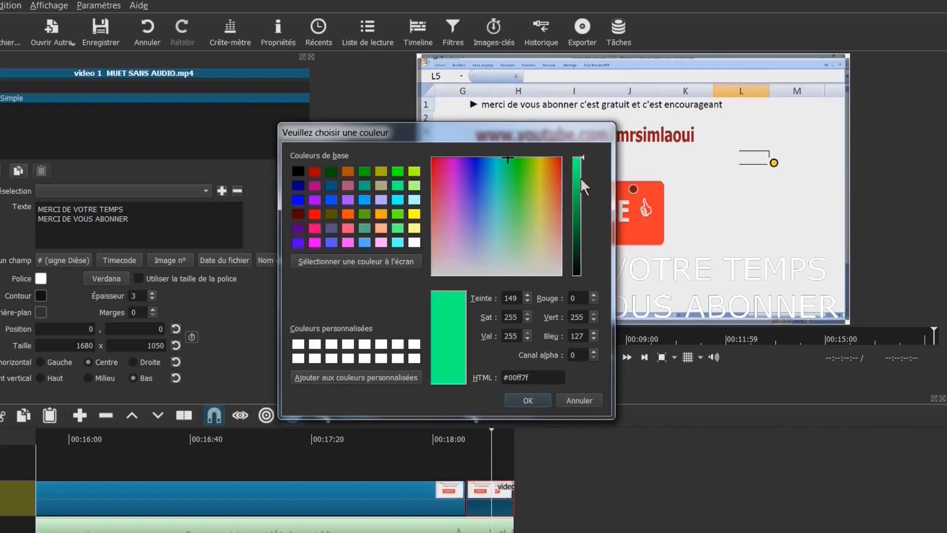
pyautogui.moveTo(582, 159); pyautogui.dragTo(582, 232)
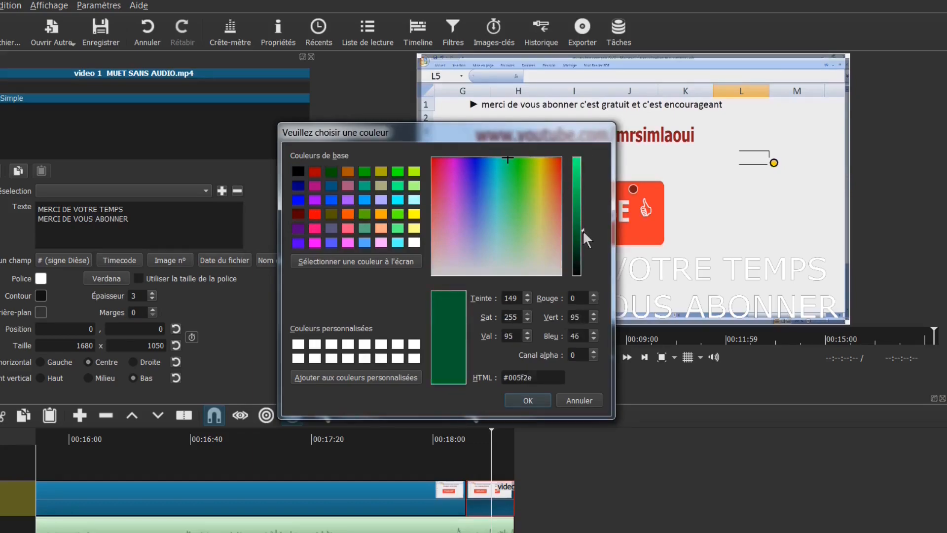
pyautogui.click(529, 399)
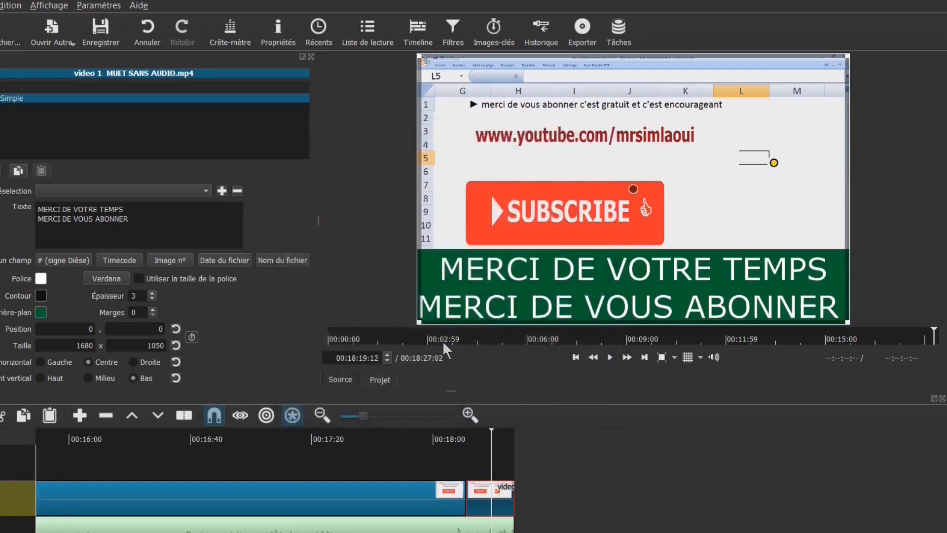
# Step: Try different alignments for the closing text, ending with Droite for horizontal and Milieu for vertical
pyautogui.click(178, 234)
pyautogui.click(40, 363)
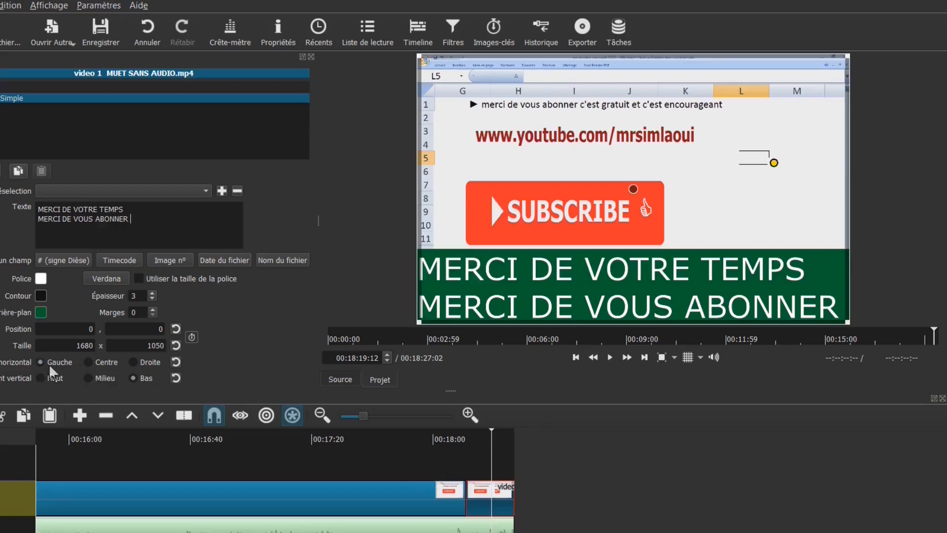
pyautogui.click(93, 363)
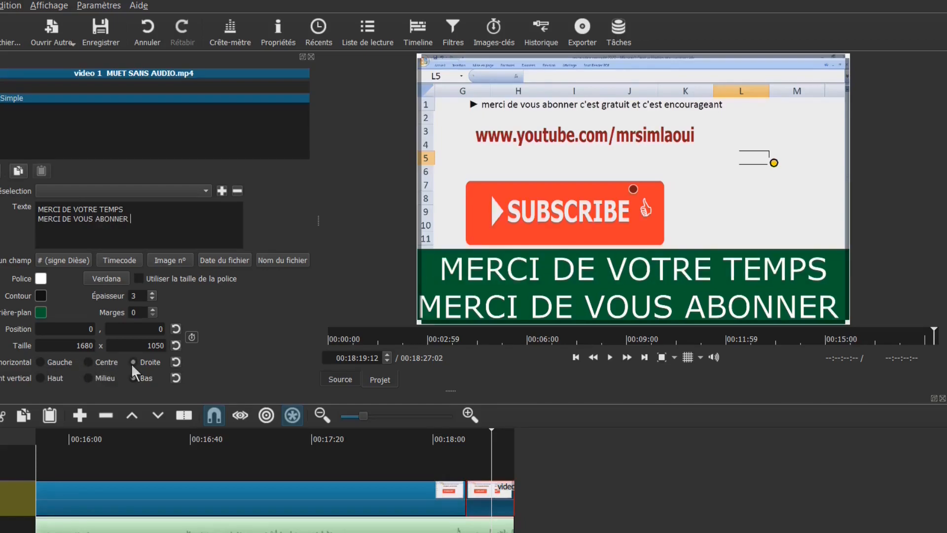
pyautogui.click(133, 362)
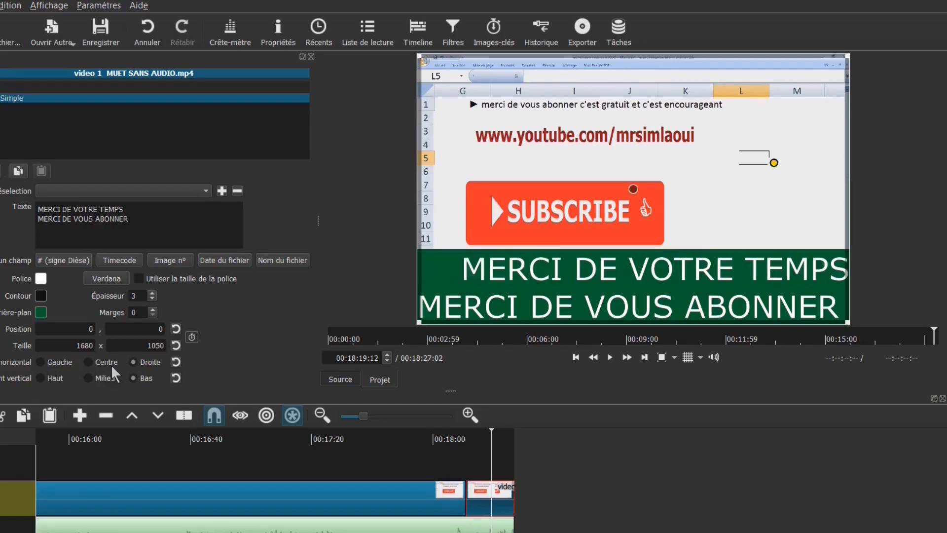
pyautogui.click(40, 379)
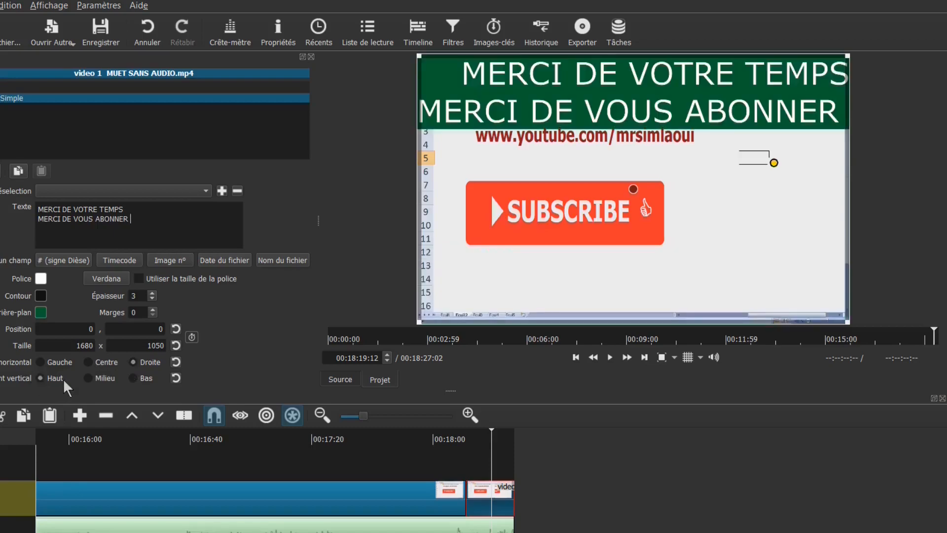
pyautogui.click(90, 378)
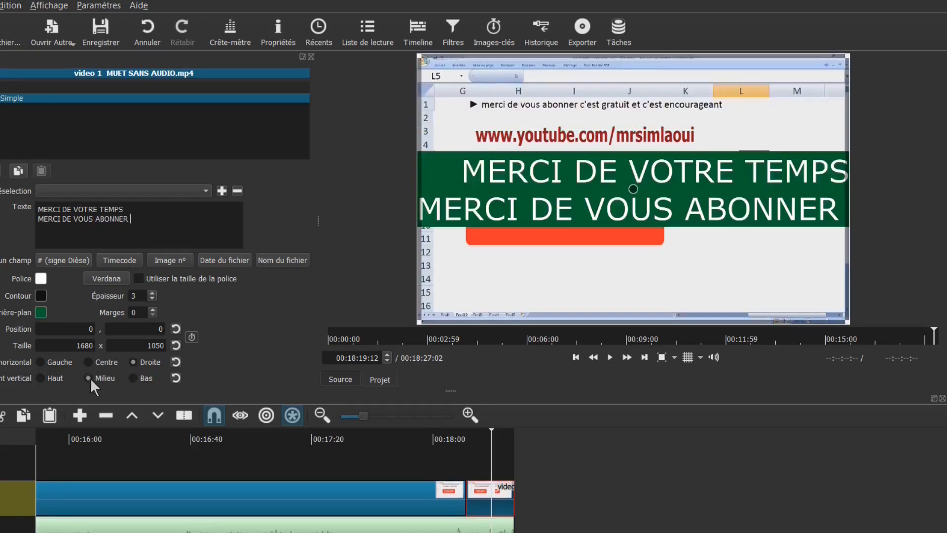
# Step: Align the closing text vertically to Haut and break it into four lines: "MERCI DE VOTRE", "TEMPS", "MERCI DE VOUS", "ABONNER"
pyautogui.click(132, 377)
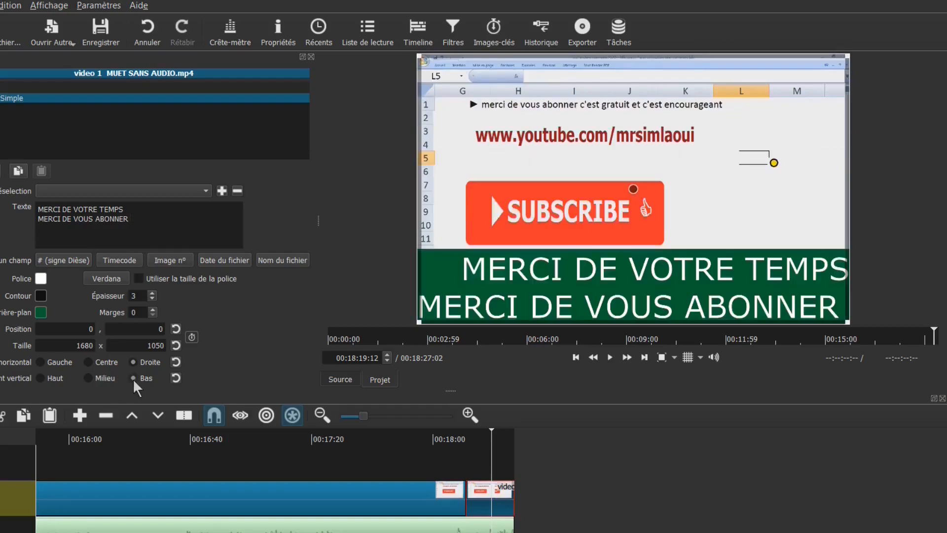
pyautogui.click(40, 378)
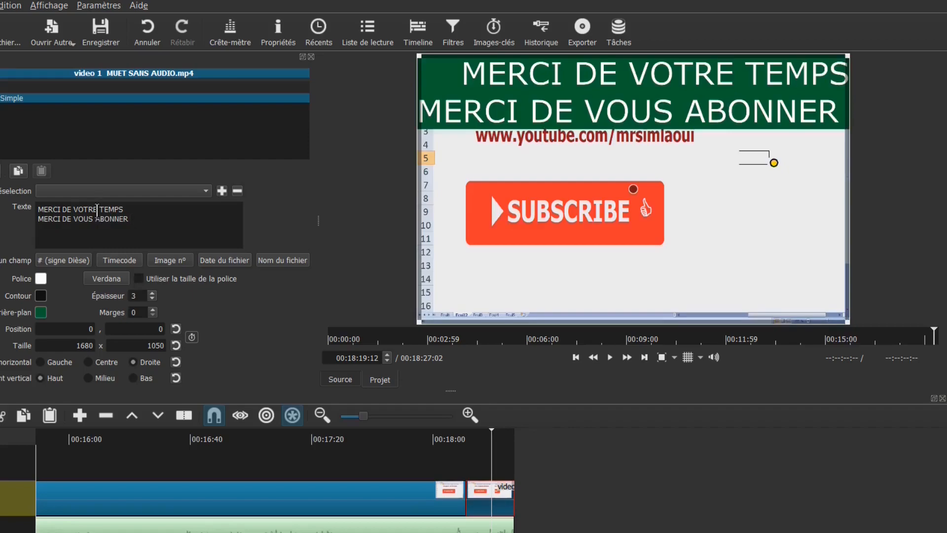
pyautogui.press('Return')
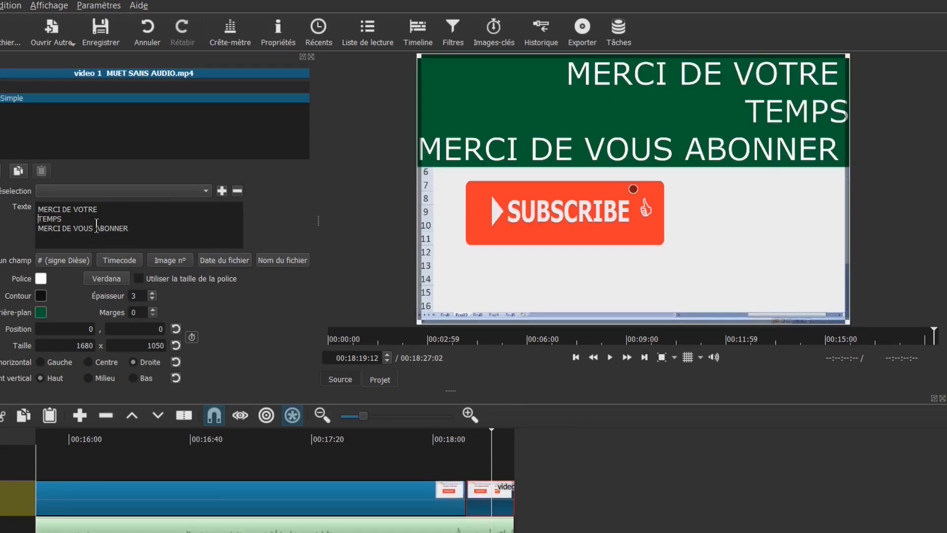
pyautogui.press('Return')
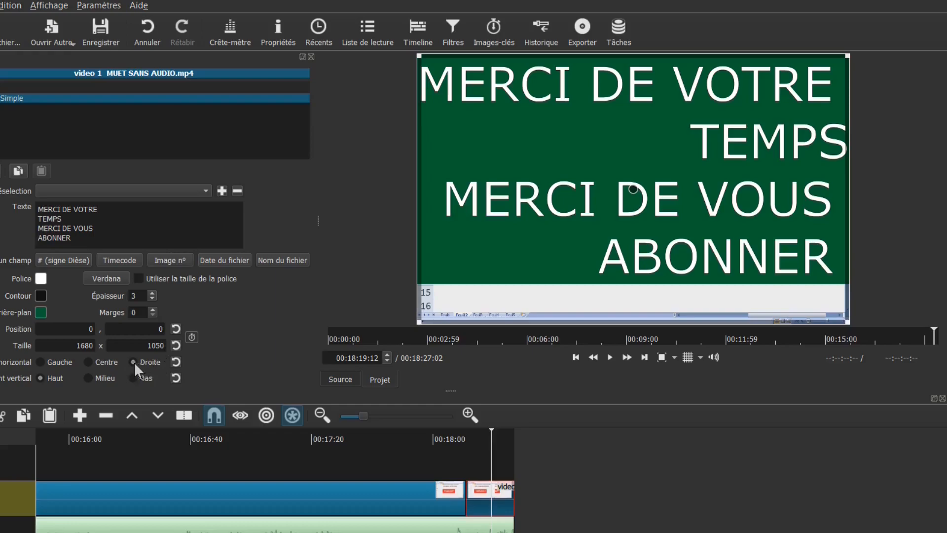
# Step: Centre the closing text horizontally and pad it with an empty line at the end and a space before the first word
pyautogui.click(89, 362)
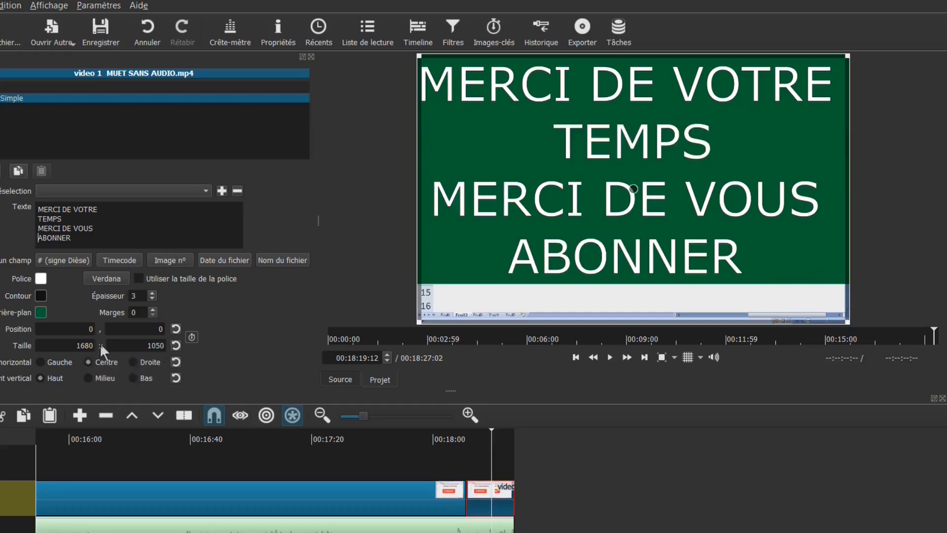
pyautogui.click(94, 239)
pyautogui.press('Return')
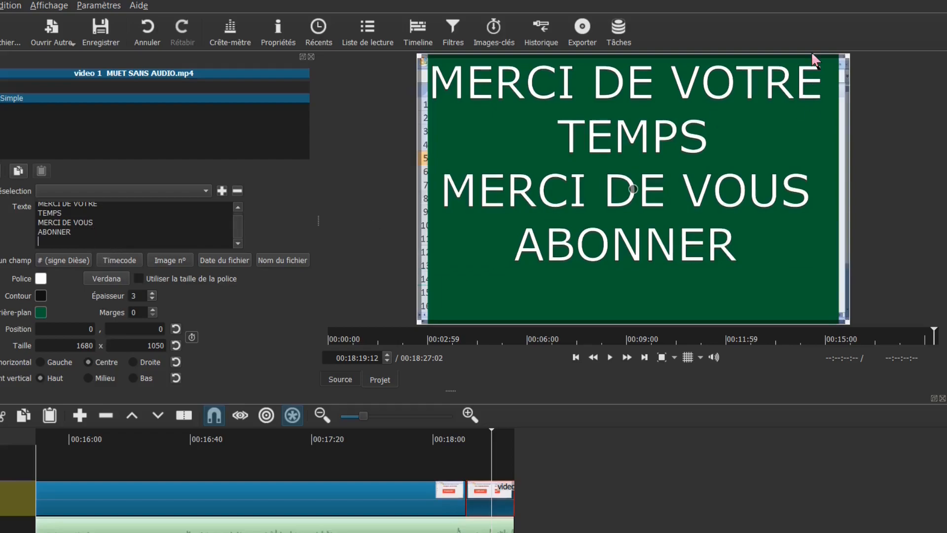
pyautogui.click(120, 207)
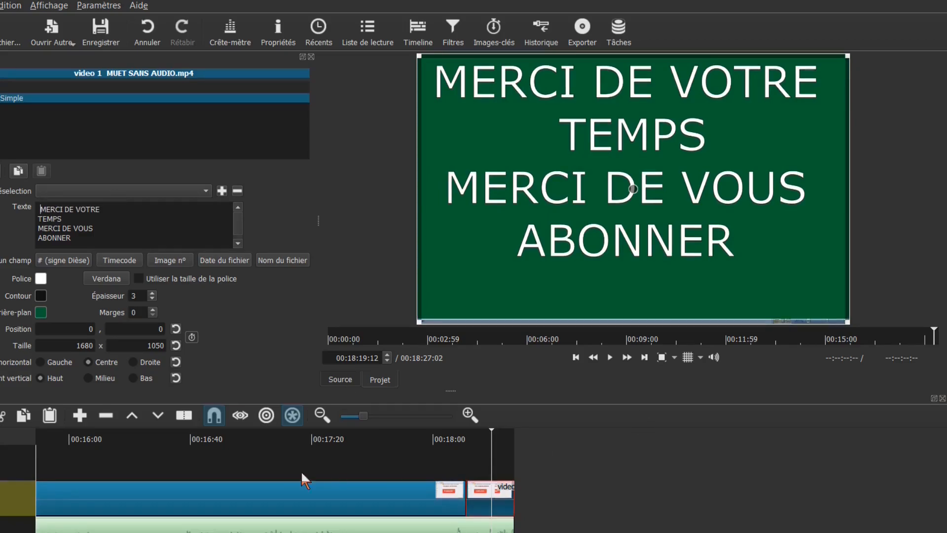
# Step: Split the silent video clip at 00:14:03:21 and at 00:14:15:12 to isolate a short middle segment
pyautogui.hscroll(-2, 202, 463)
pyautogui.click(334, 462)
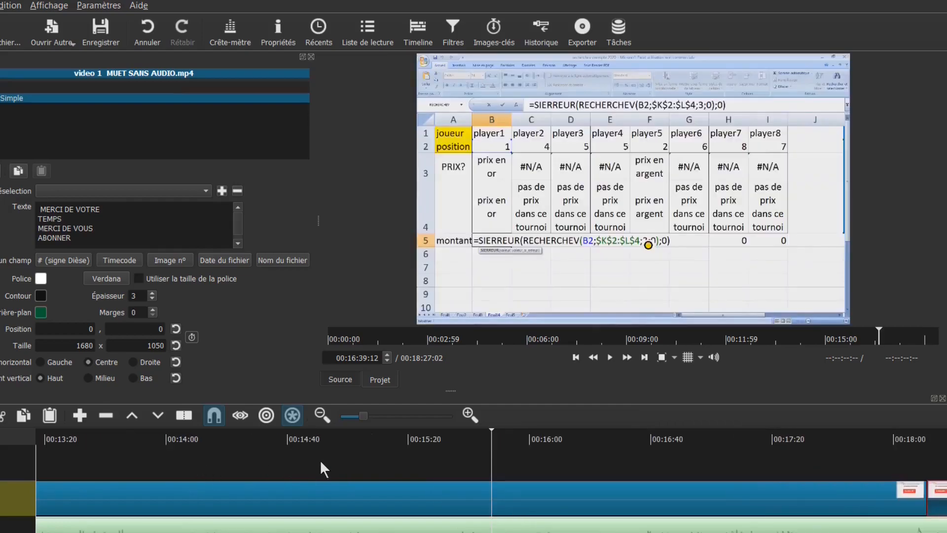
pyautogui.click(326, 459)
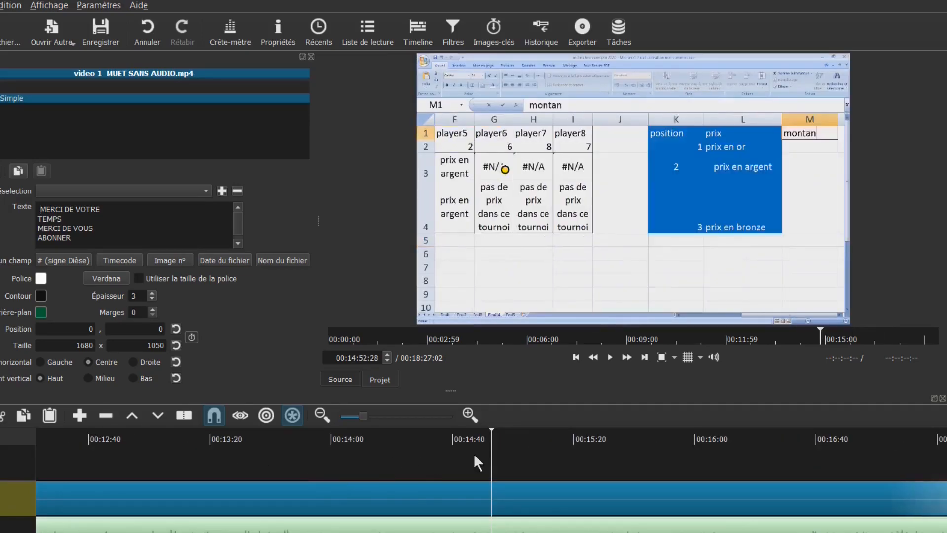
pyautogui.click(342, 456)
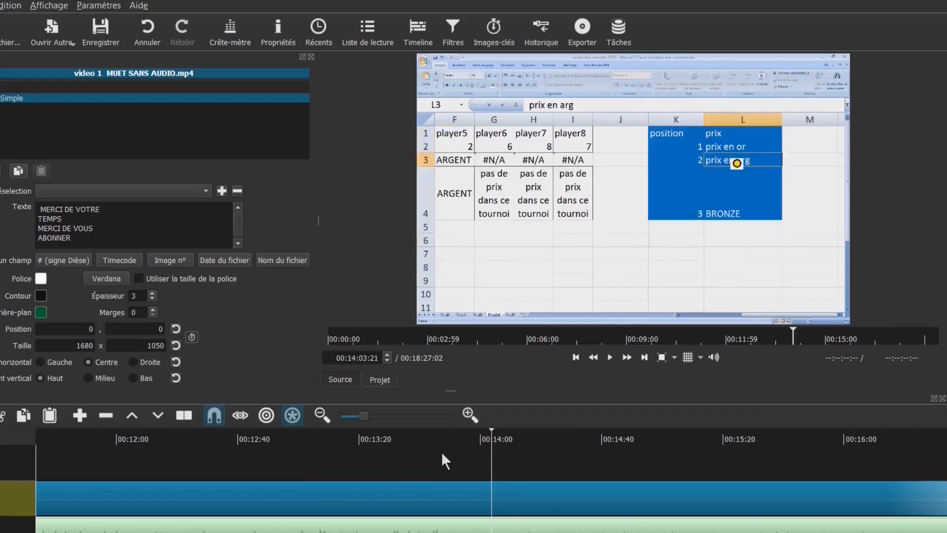
pyautogui.click(436, 499)
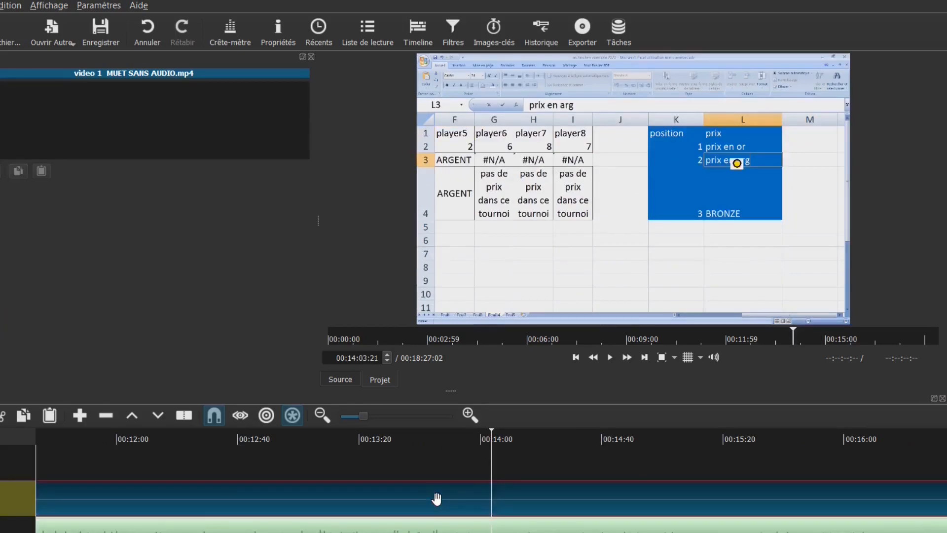
pyautogui.press('s')
pyautogui.click(527, 447)
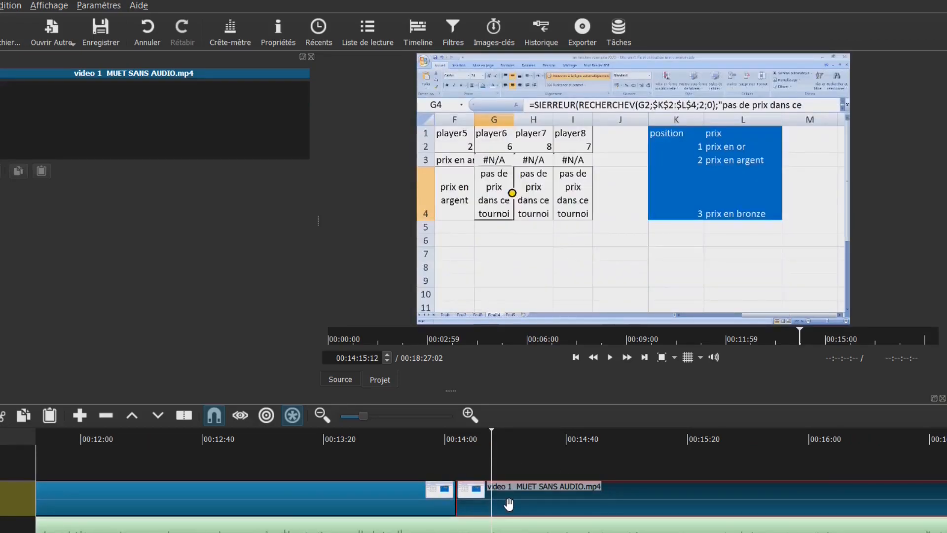
pyautogui.press('s')
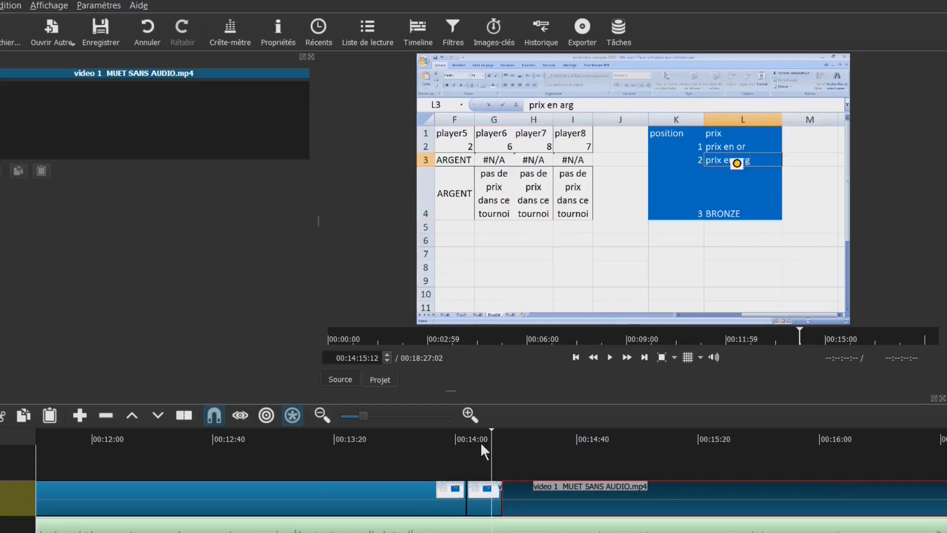
# Step: Add a Texte: Simple filter to the short segment isolated near 00:14:00 in the silent video
pyautogui.click(478, 490)
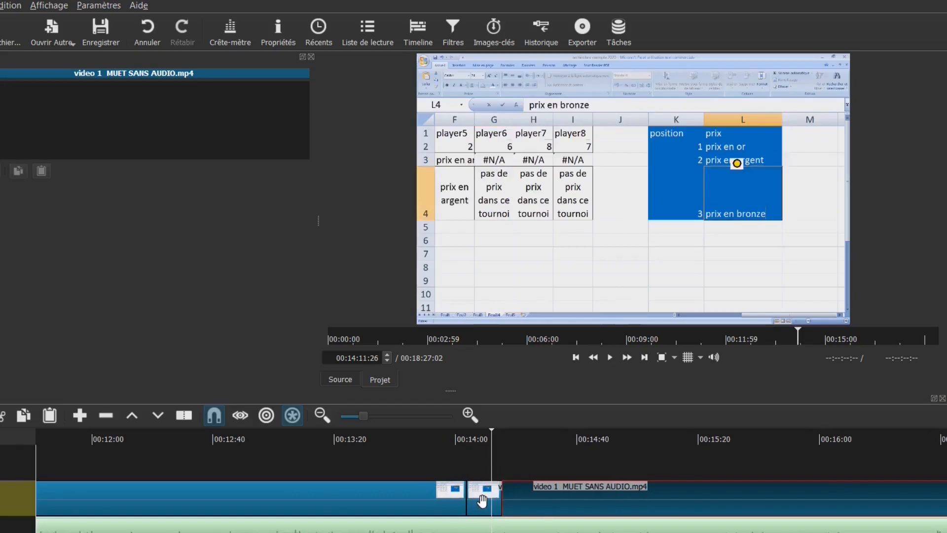
pyautogui.click(481, 501)
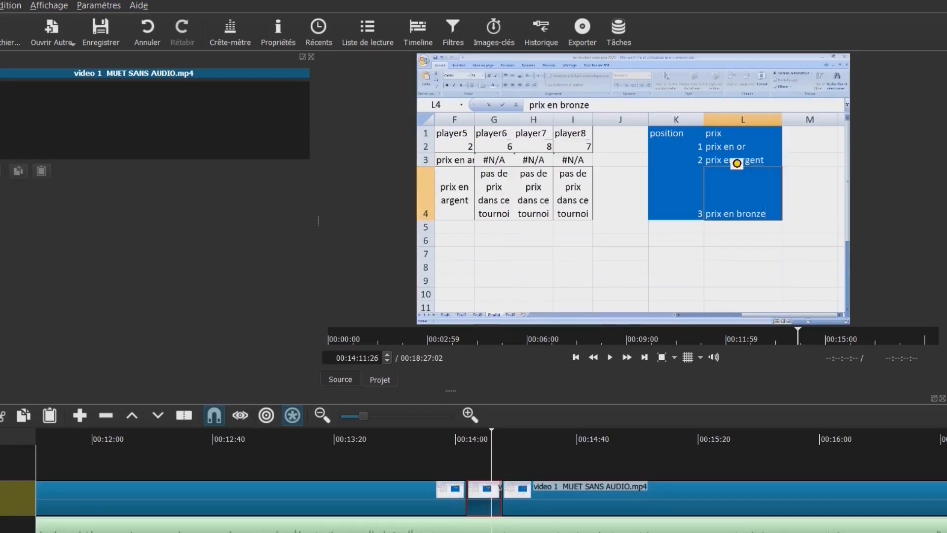
pyautogui.click(5, 180)
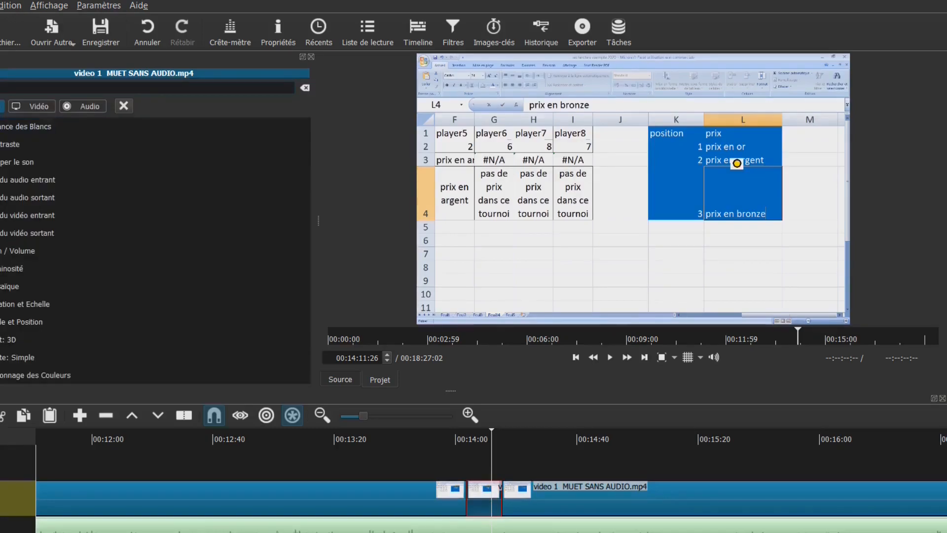
pyautogui.write('texte')
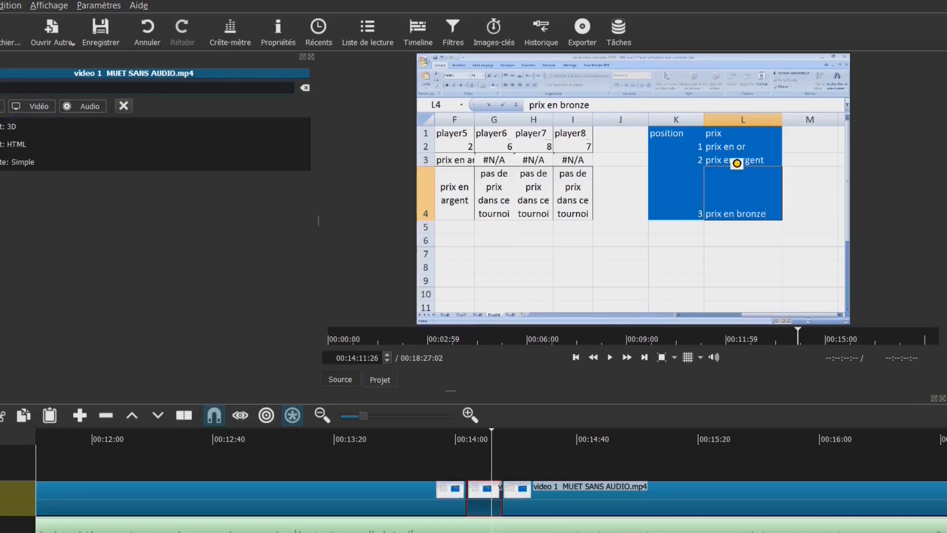
pyautogui.click(1, 166)
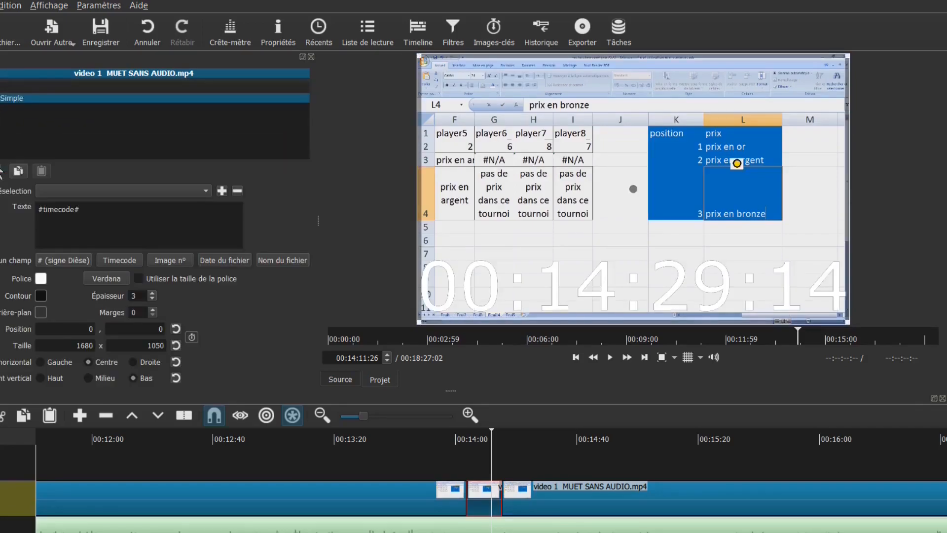
# Step: Replace the timecode placeholder with "EXEMPLE" and give the text an opaque black background (#000000)
pyautogui.moveTo(105, 209); pyautogui.dragTo(37, 209)
pyautogui.write('EXEMPLE')
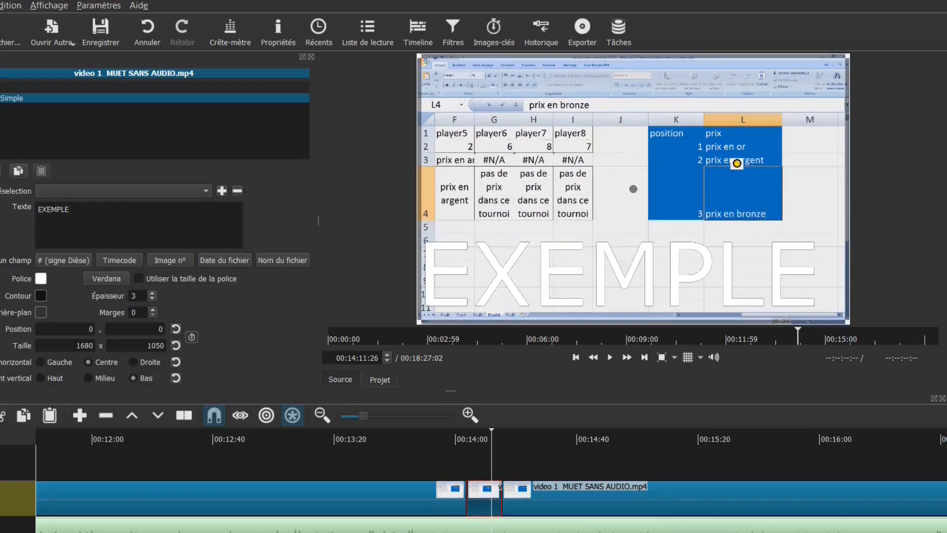
pyautogui.click(40, 312)
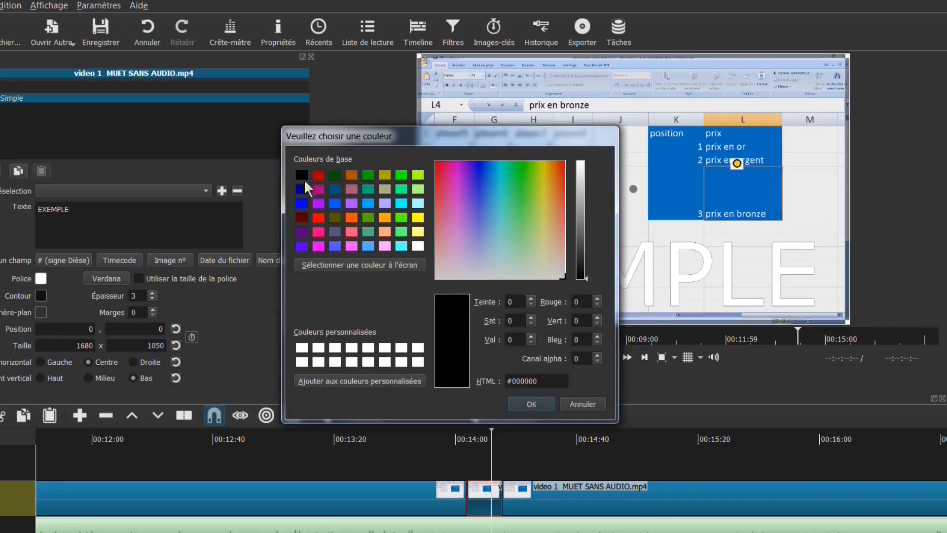
pyautogui.doubleClick(579, 358)
pyautogui.press('Return')
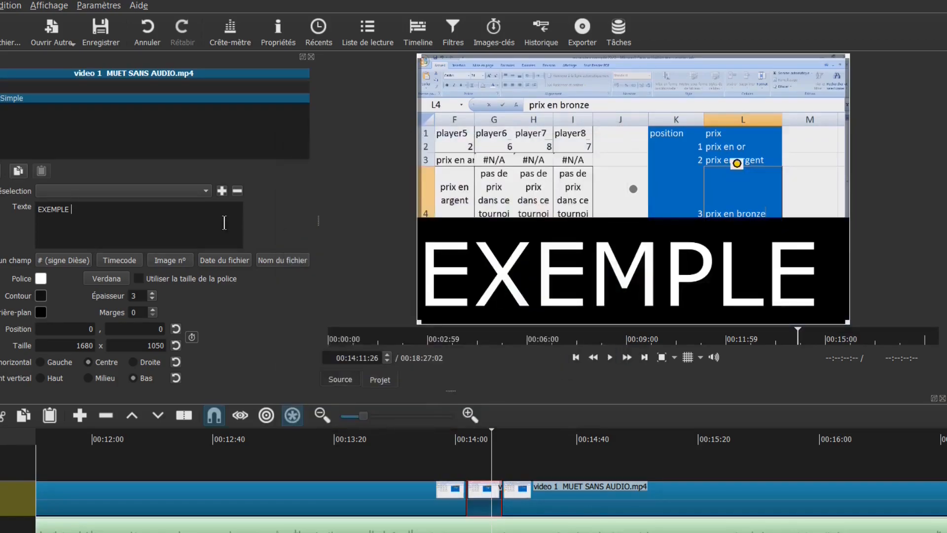
# Step: Pad the "EXEMPLE" text with empty lines below and spaces around it so its black background fills the frame
pyautogui.press('Return')
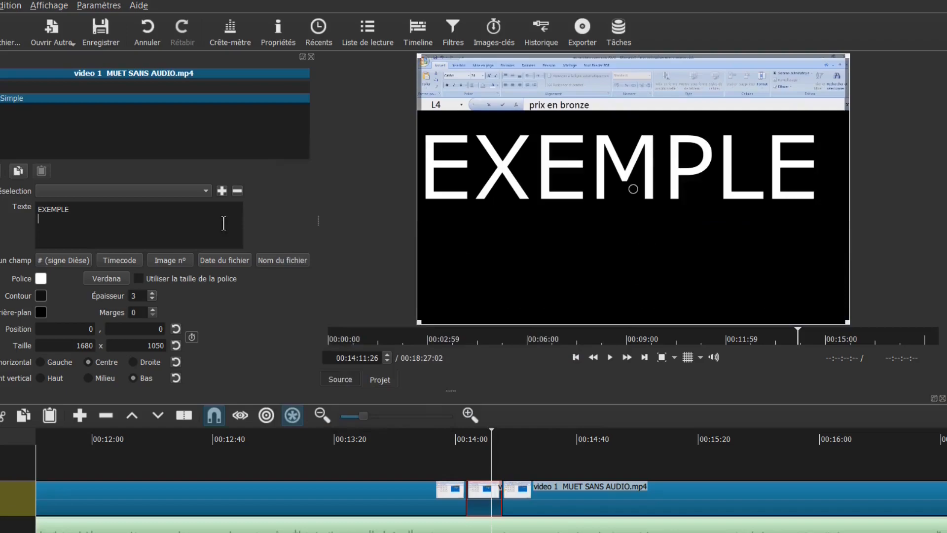
pyautogui.press('BackSpace')
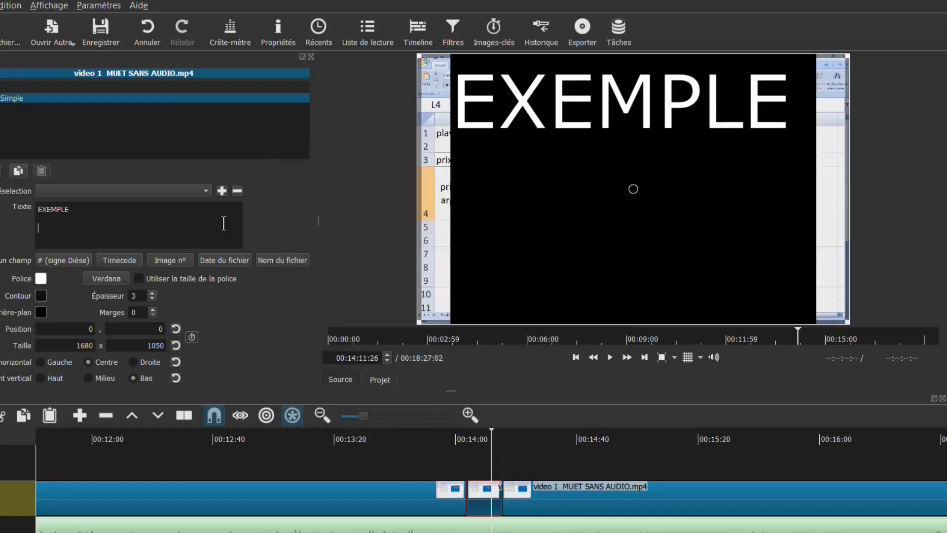
pyautogui.click(93, 217)
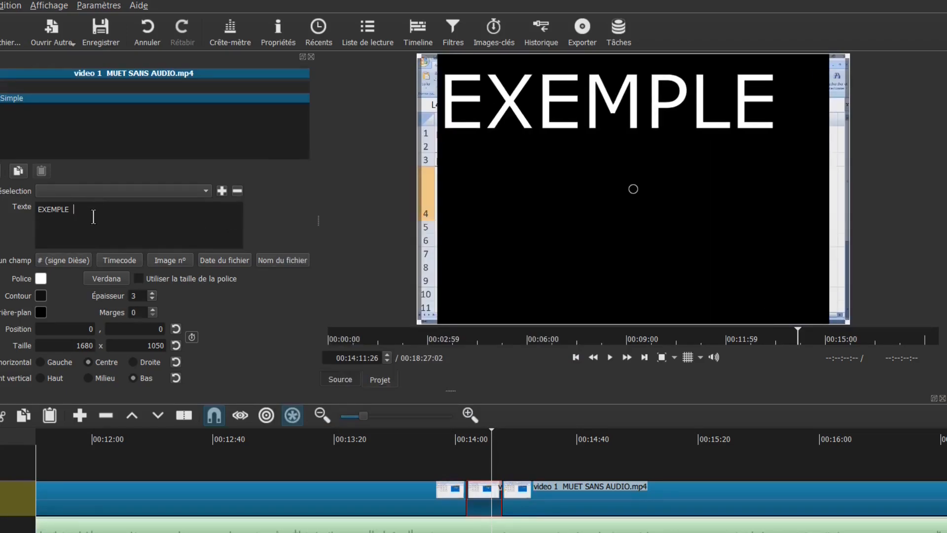
pyautogui.press('Home')
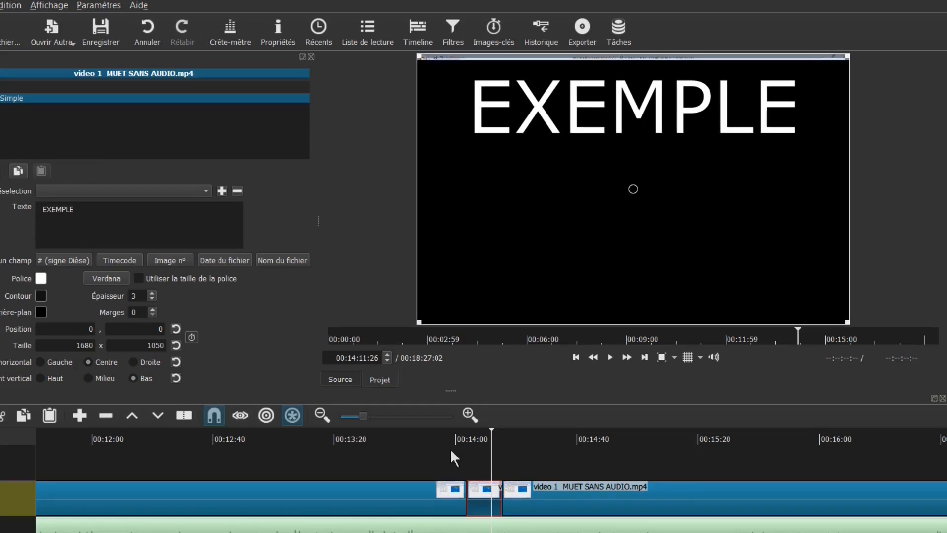
# Step: Return to the start of the timeline and save the project as "VIDEO PROJET 1" in the 2020casa folder
pyautogui.hscroll(-1, 447, 450)
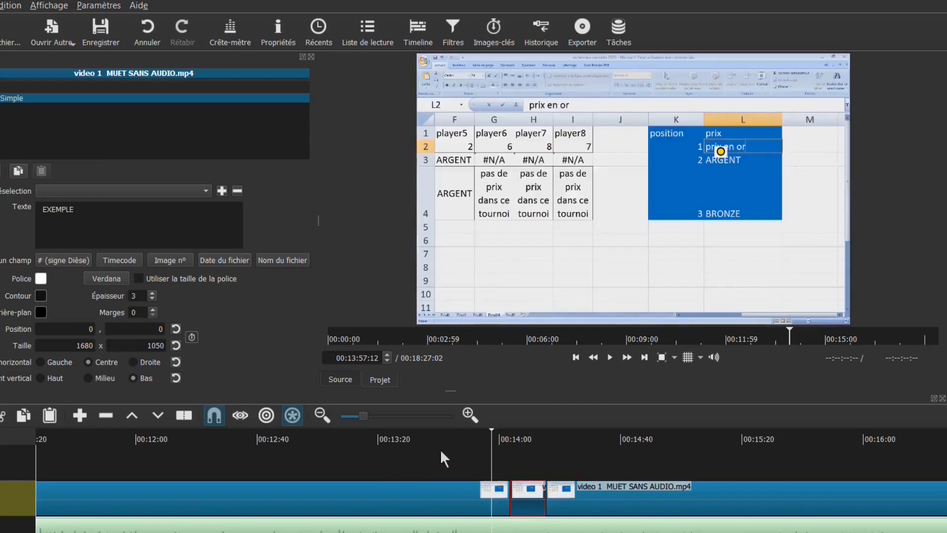
pyautogui.hscroll(-8, 301, 460)
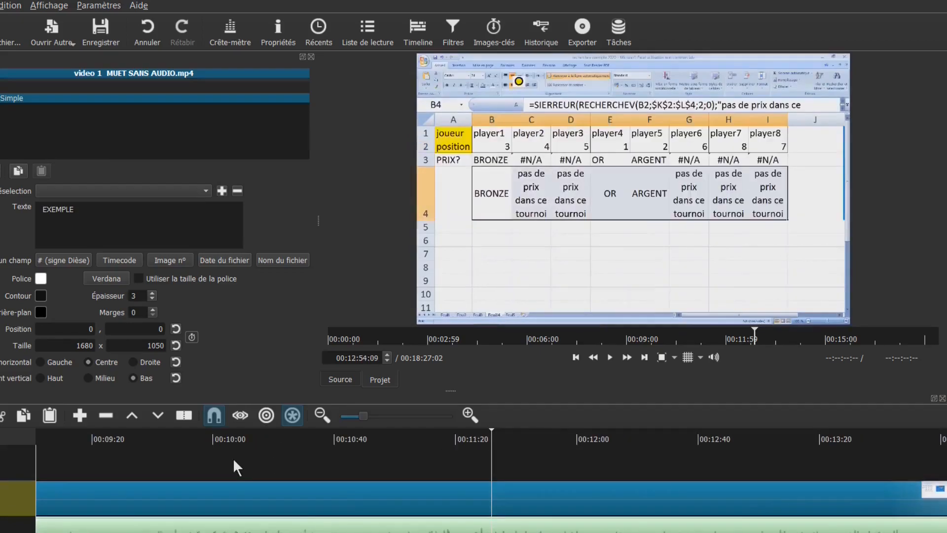
pyautogui.hscroll(-15, 215, 459)
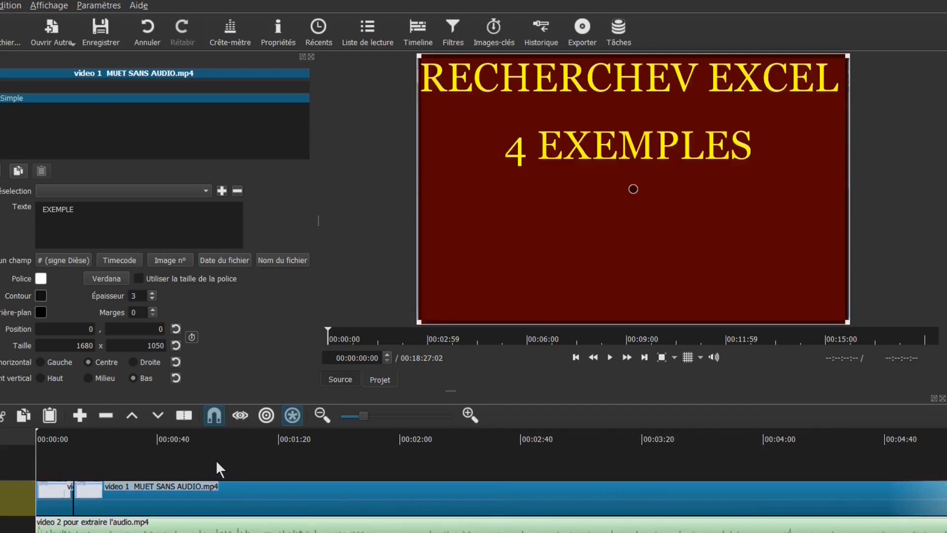
pyautogui.hotkey('alt', 'f')
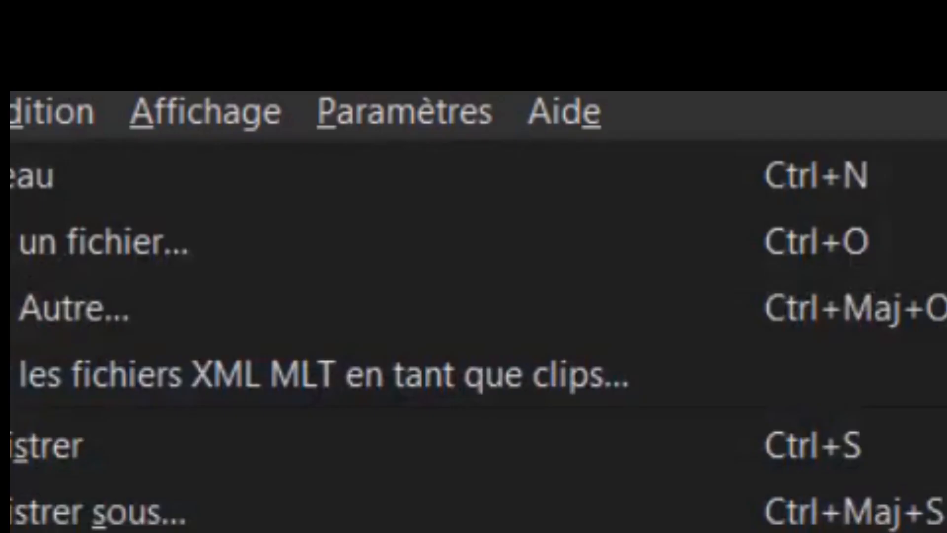
pyautogui.press('Down')
pyautogui.press('Down')
pyautogui.press('Down')
pyautogui.press('Down')
pyautogui.press('Down')
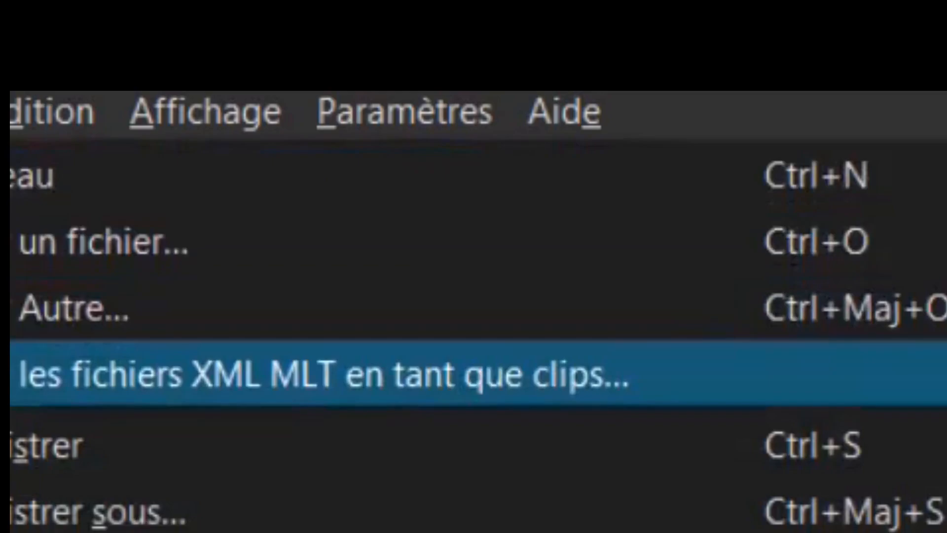
pyautogui.press('Return')
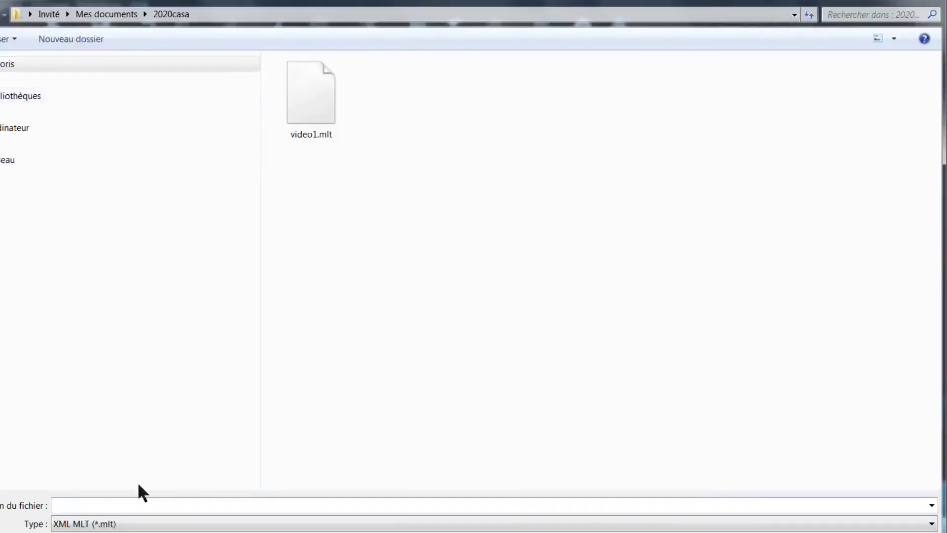
pyautogui.write('VIDEO')
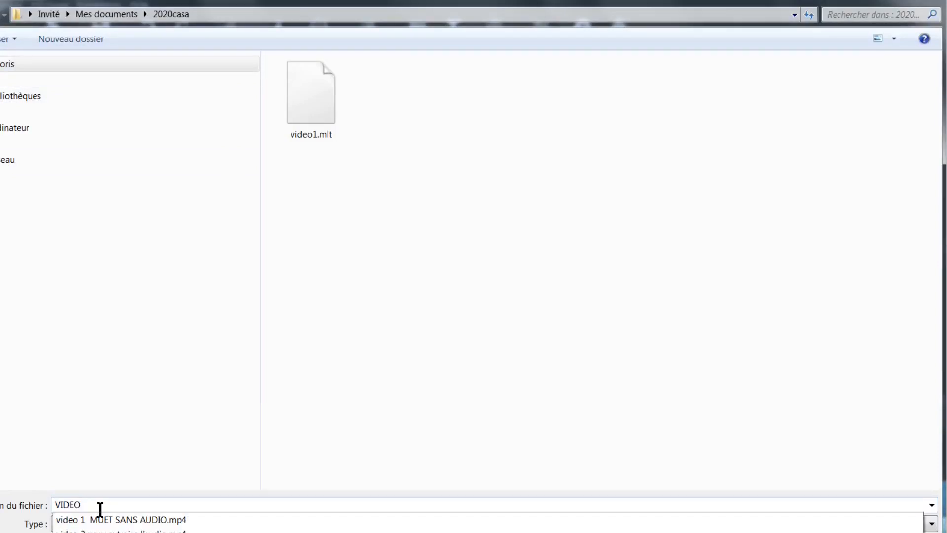
pyautogui.write(' PR')
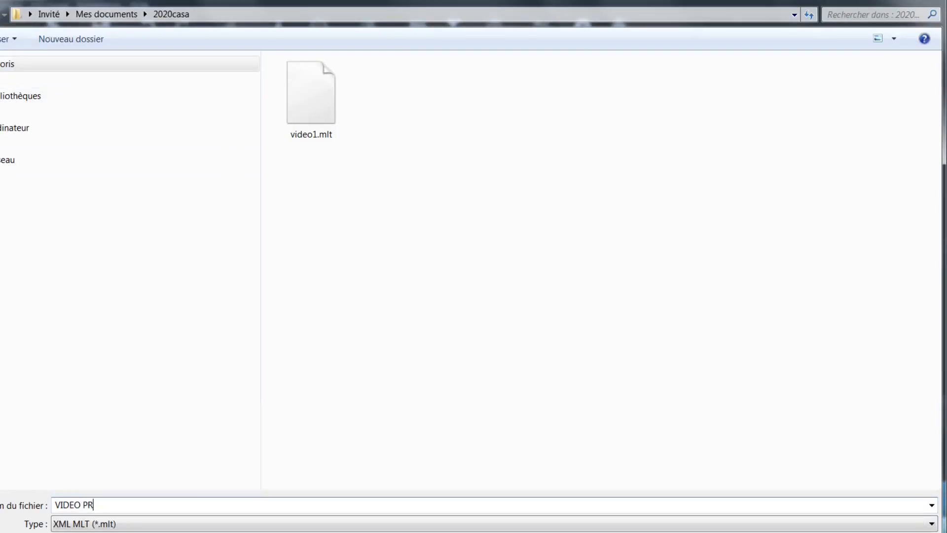
pyautogui.write('OJET 1')
pyautogui.press('Return')
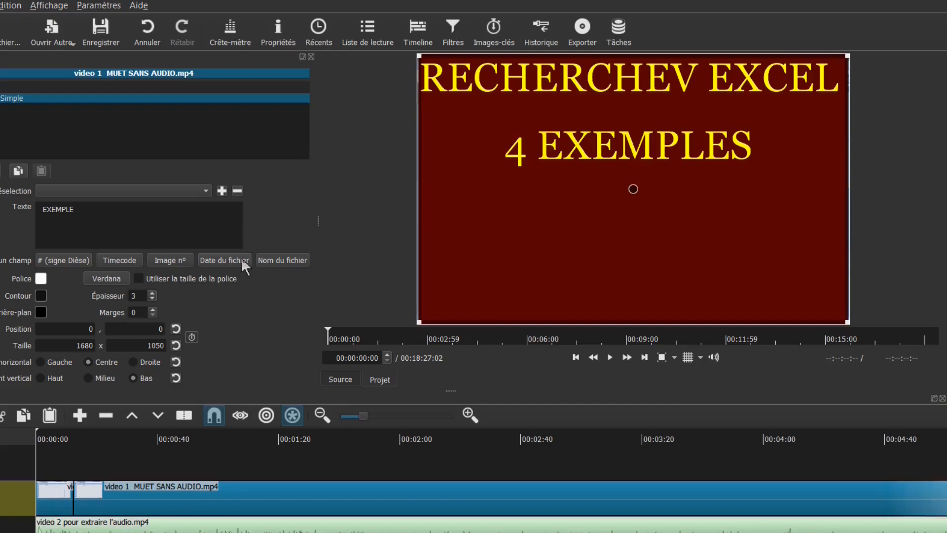
# Step: Open the video export settings, choose the "défaut" preset and start exporting the timeline to a file
pyautogui.click(311, 56)
pyautogui.hotkey('alt', 'f')
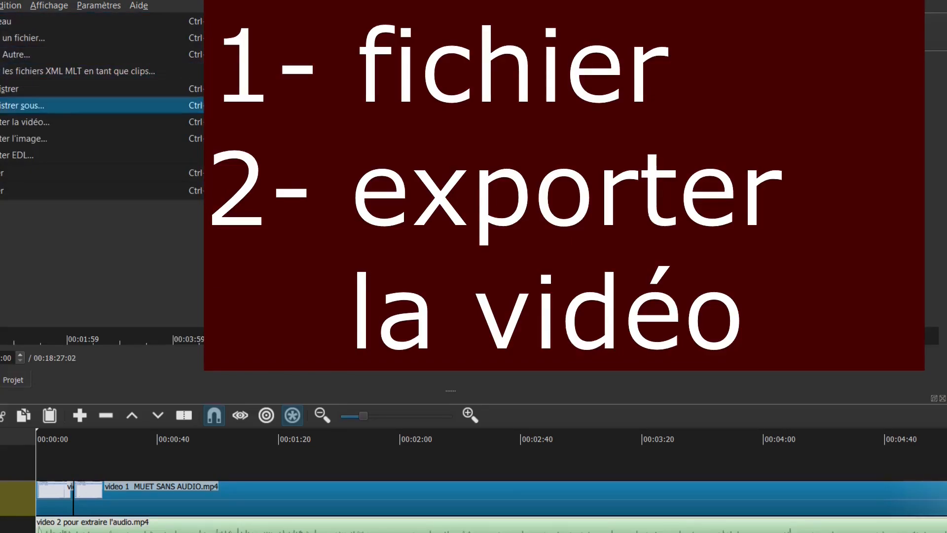
pyautogui.click(3, 123)
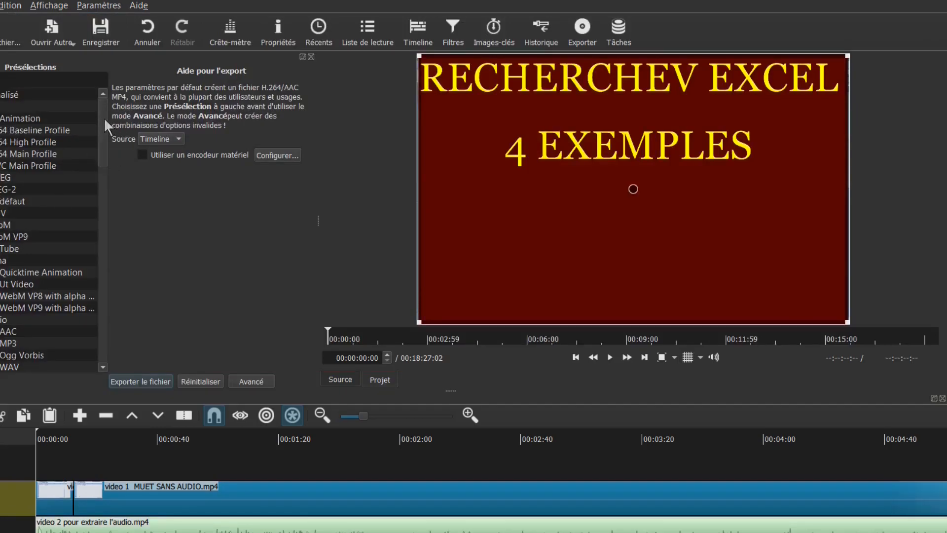
pyautogui.click(6, 202)
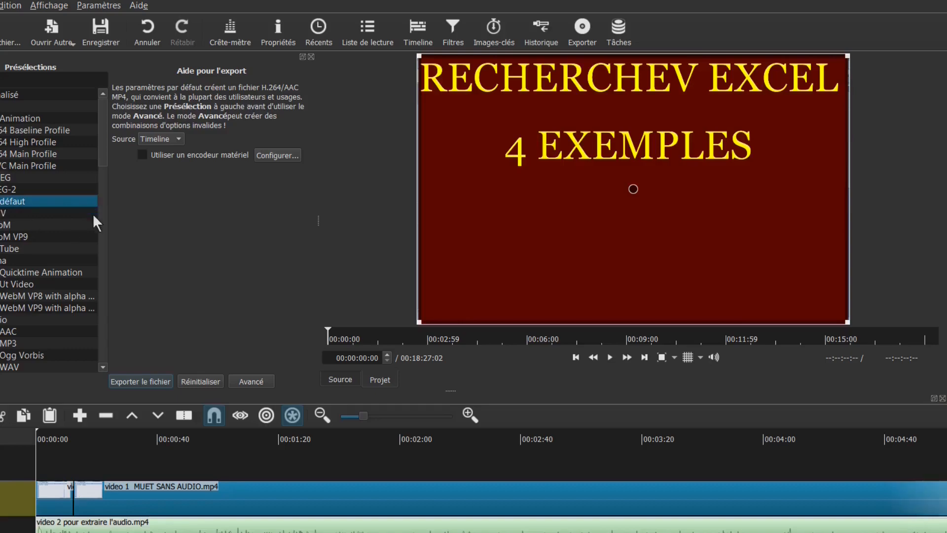
pyautogui.click(126, 383)
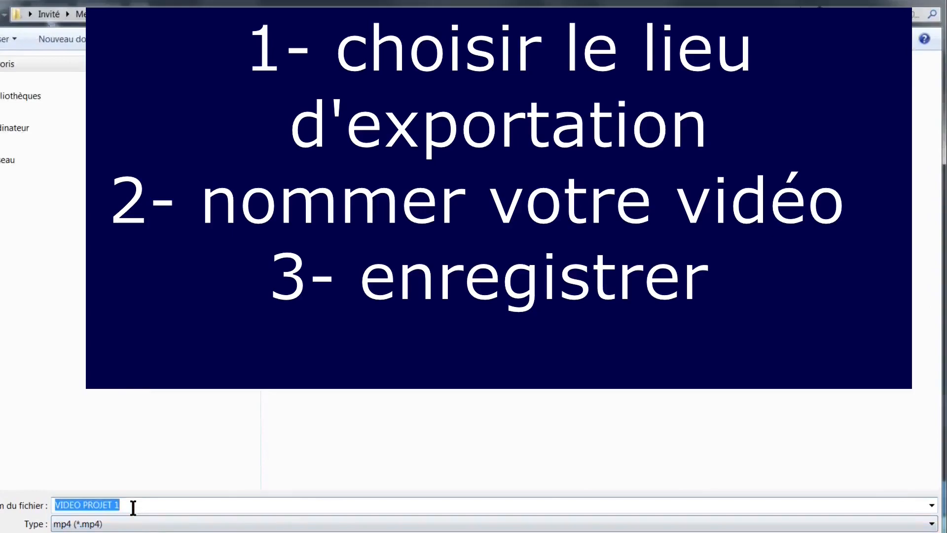
# Step: Name the exported MP4 "VIDEO VERSION FINALE" and save it in the 2020mars folder
pyautogui.write('VIDE')
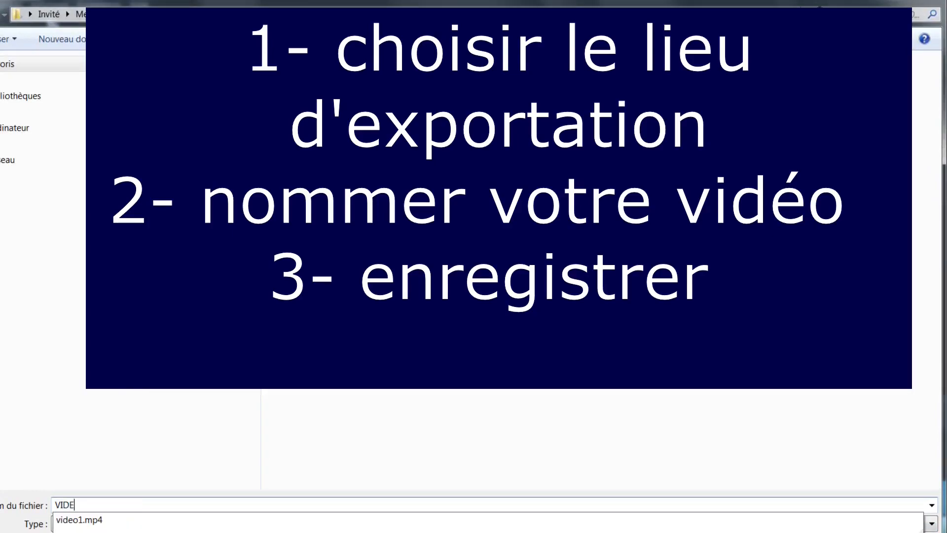
pyautogui.write('O FI')
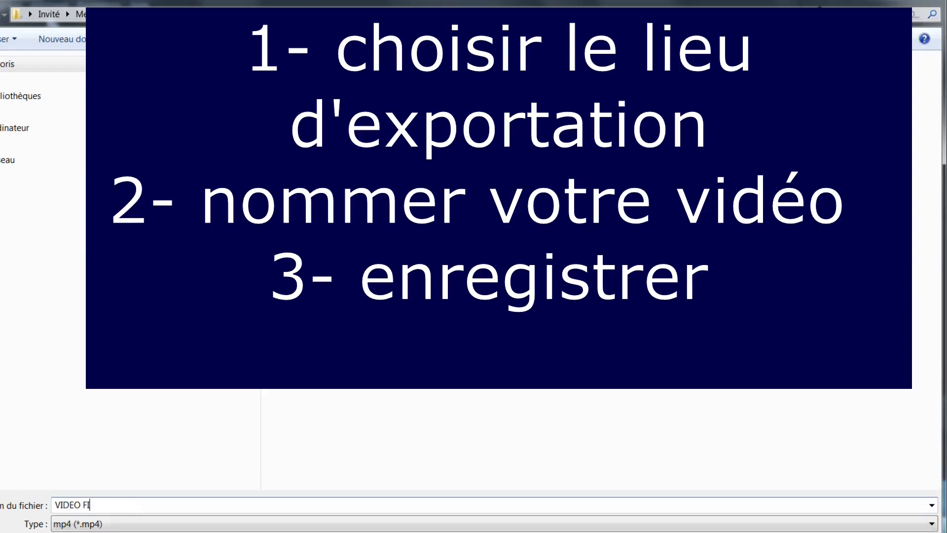
pyautogui.write('NA')
pyautogui.press('BackSpace')
pyautogui.press('BackSpace')
pyautogui.press('BackSpace')
pyautogui.press('BackSpace')
pyautogui.write('VERSION FINALE')
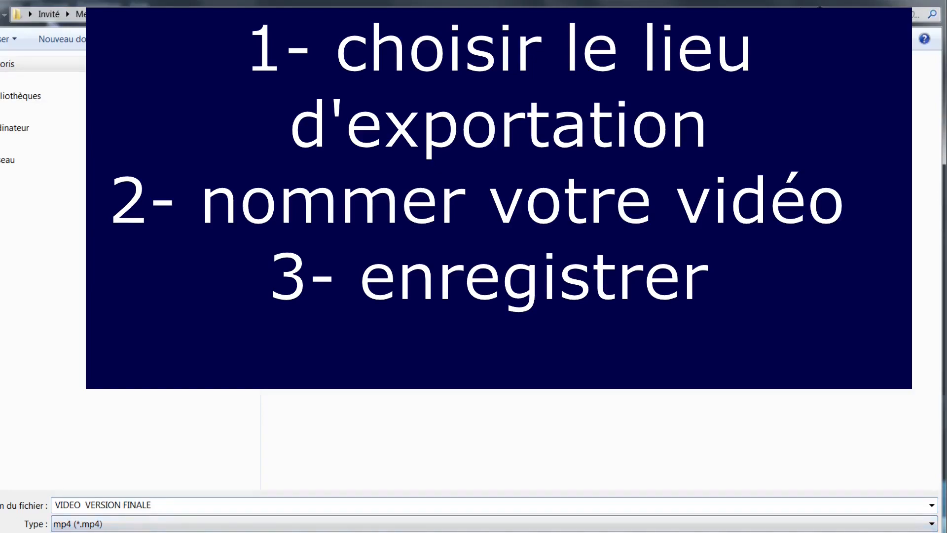
pyautogui.press('Return')
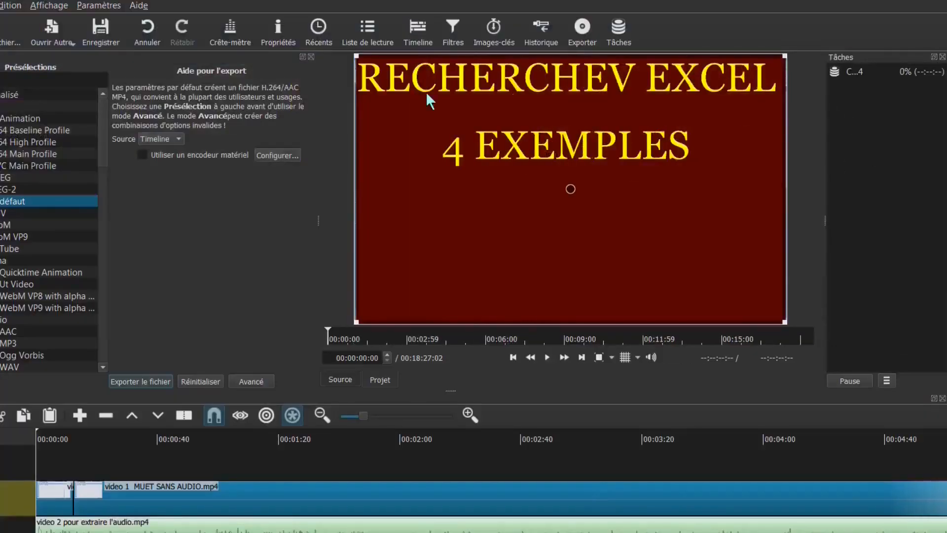
# Step: Close the export settings and widen the Tâches area to show the export job's full file path
pyautogui.click(310, 56)
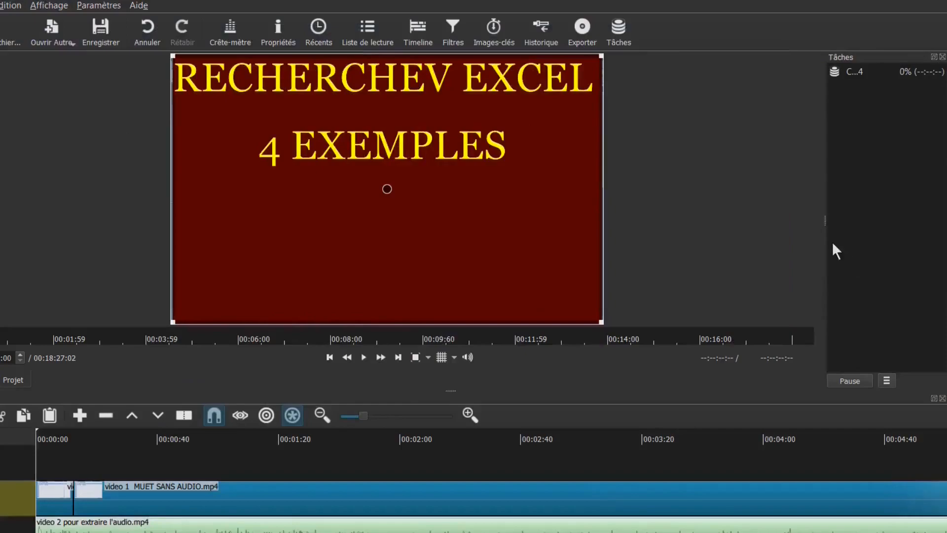
pyautogui.moveTo(824, 220); pyautogui.dragTo(448, 221)
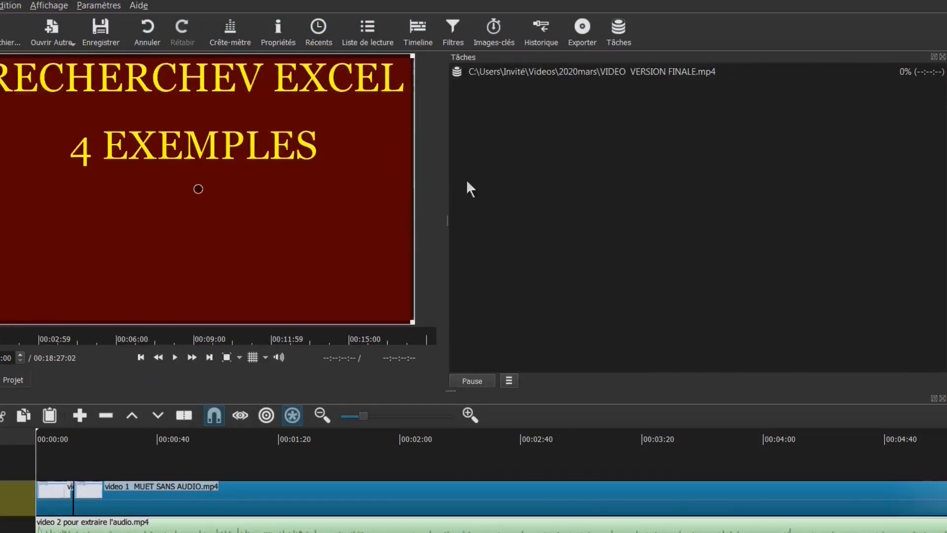
pyautogui.click(563, 72)
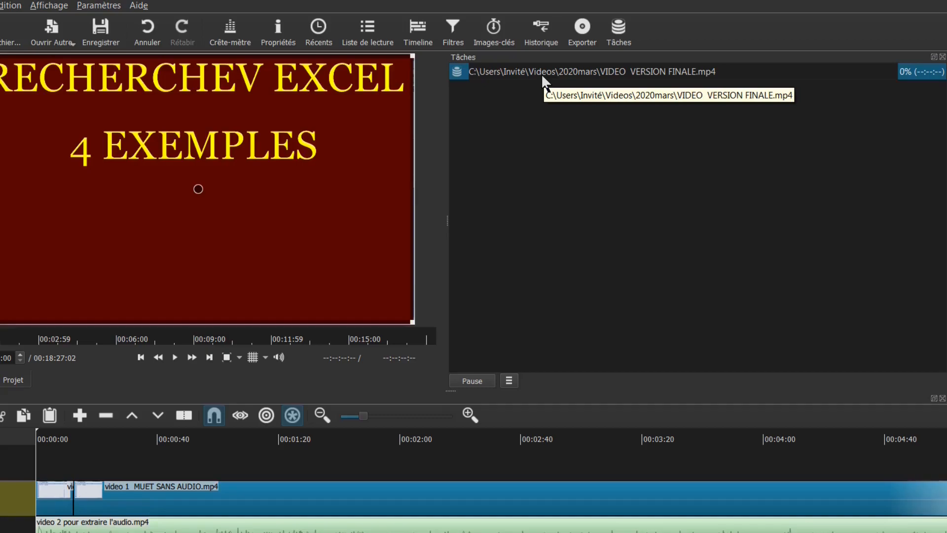
pyautogui.hotkey('ctrl', 's')
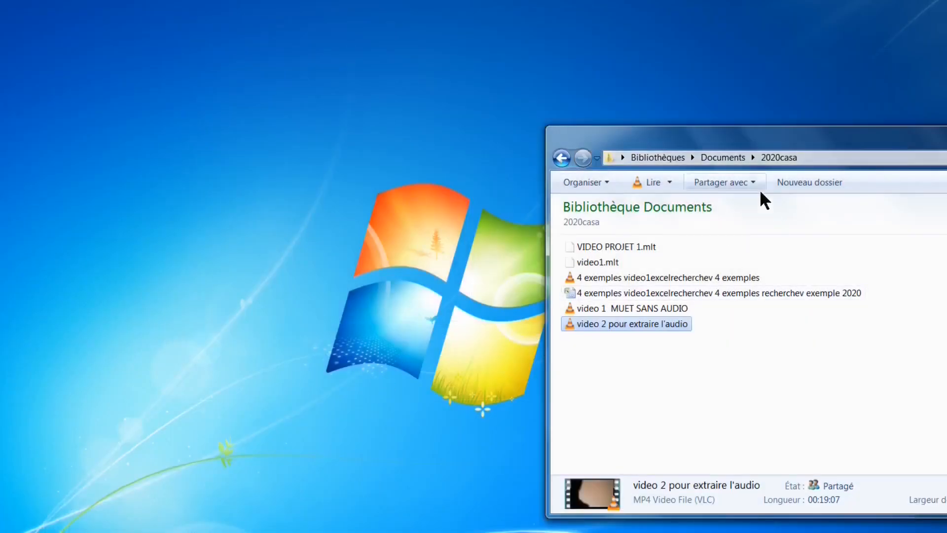
# Step: In the 2020casa folder in Windows Explorer, view the combined properties of "video 1 MUET SANS AUDIO" and "video 2 pour extraire l'audio"
pyautogui.doubleClick(734, 140)
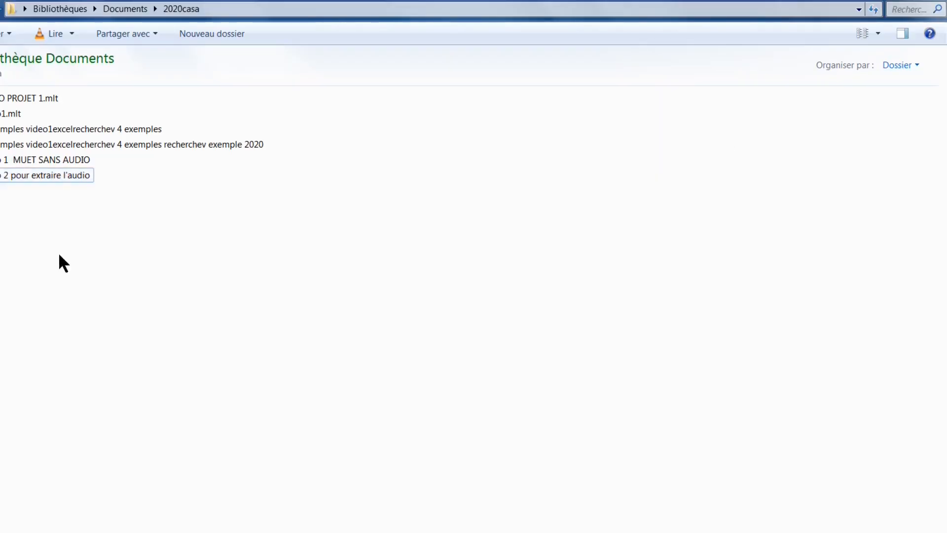
pyautogui.click(26, 160)
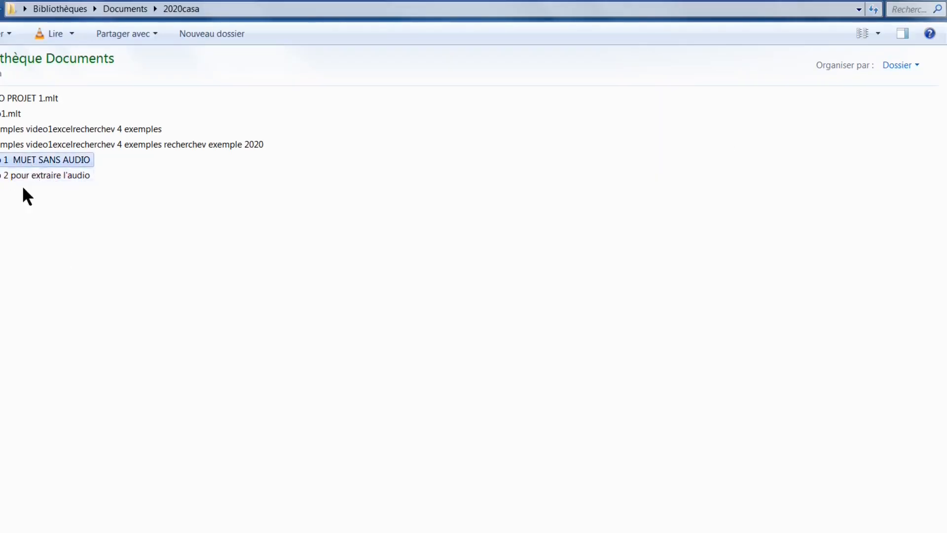
pyautogui.keyDown('ctrl'); pyautogui.click(19, 174); pyautogui.keyUp('ctrl')
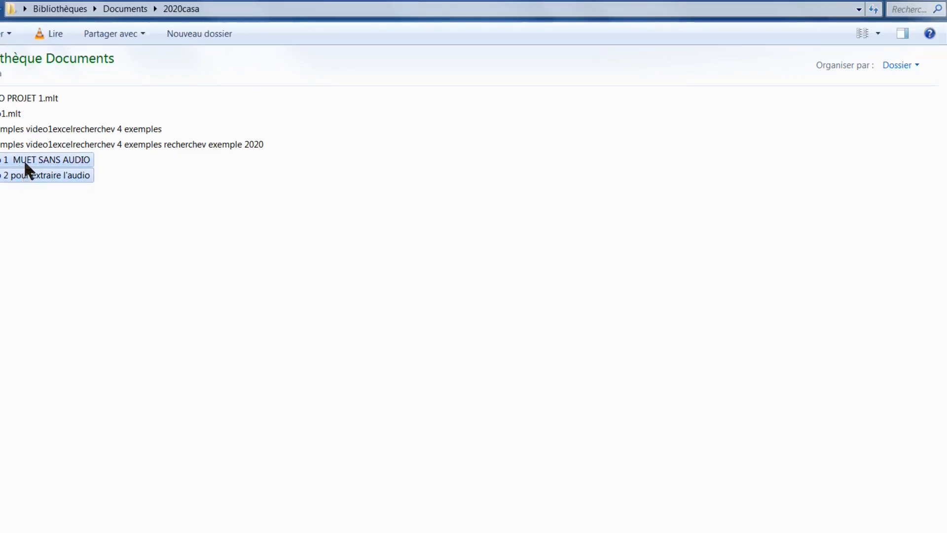
pyautogui.rightClick(24, 159)
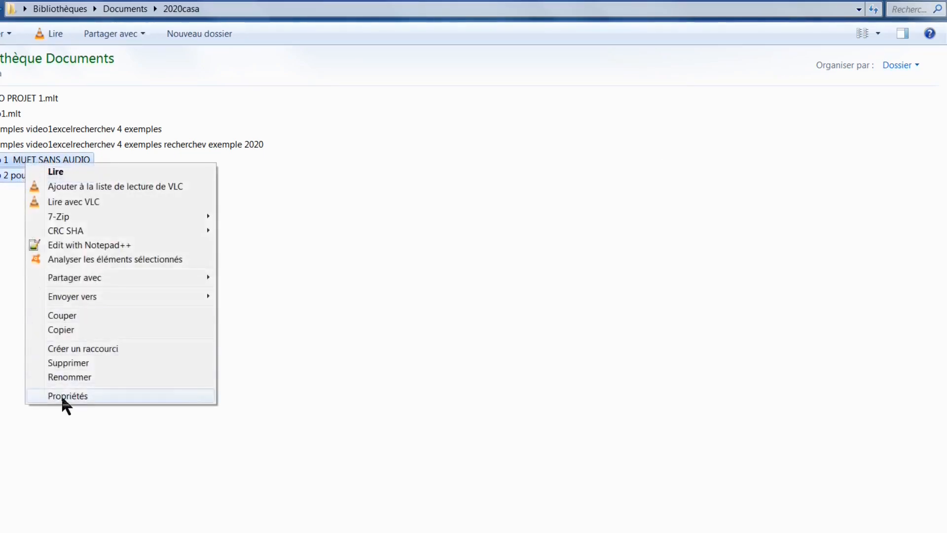
pyautogui.click(61, 394)
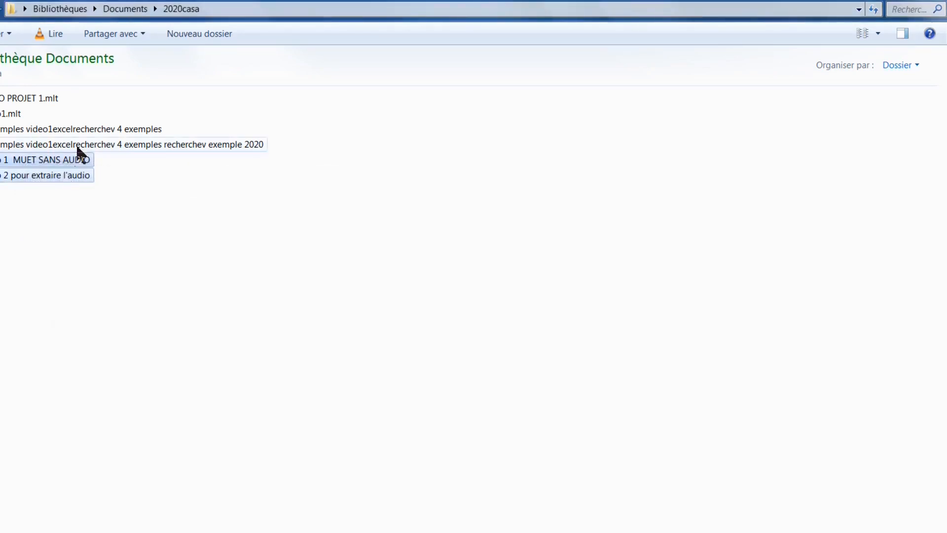
# Step: Check the file size of the video "4 exemples video1excelrecherchev 4 exemples" in its properties
pyautogui.click(5, 131)
pyautogui.rightClick(1, 129)
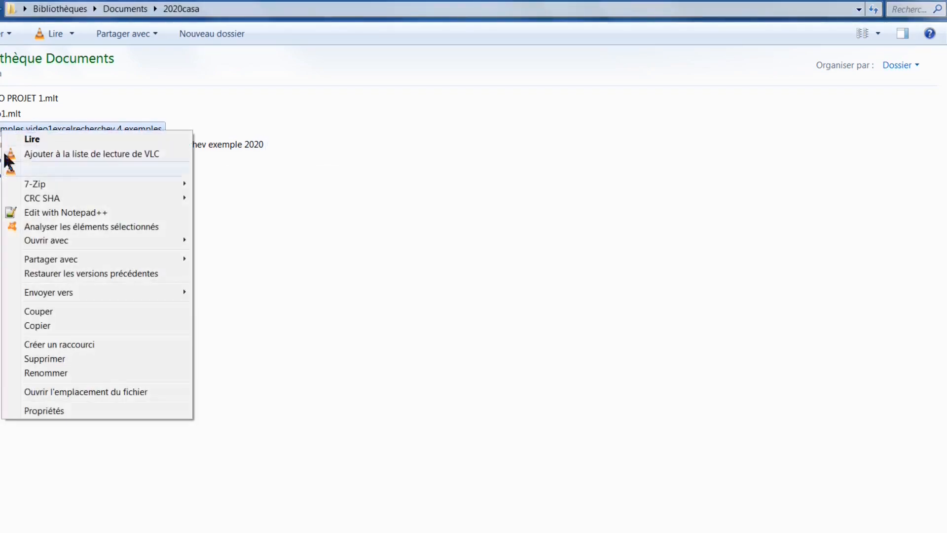
pyautogui.click(44, 411)
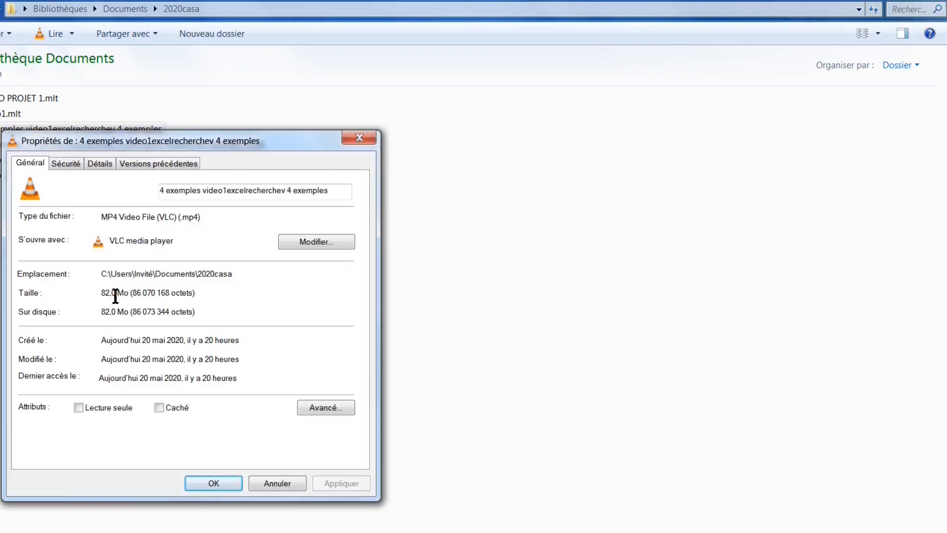
pyautogui.click(359, 139)
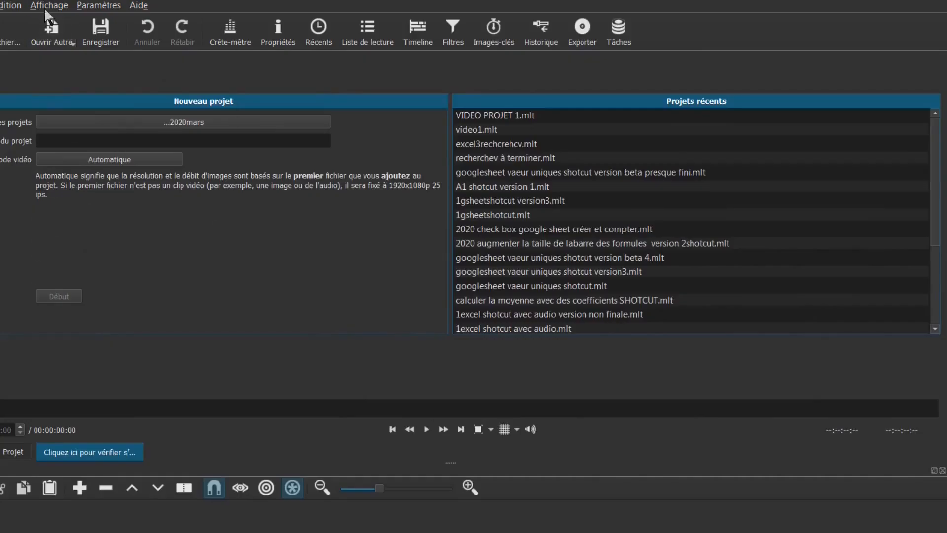
# Step: In Shotcut, reset the interface layout to its default appearance and maximize the window
pyautogui.click(46, 10)
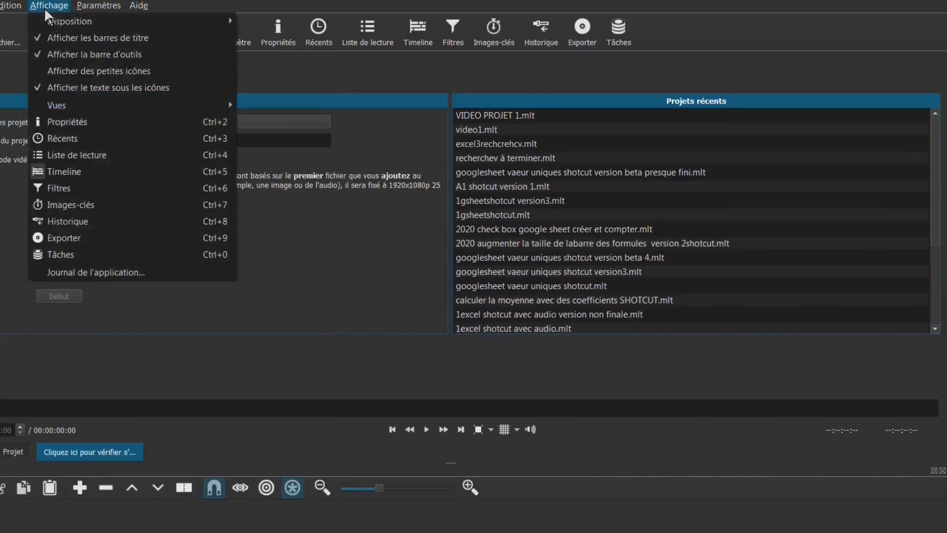
pyautogui.moveTo(52, 21)
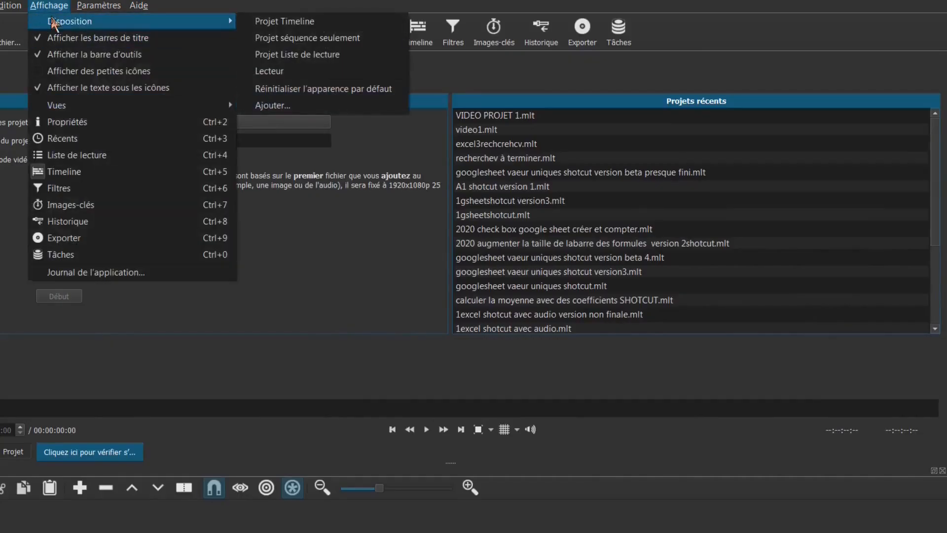
pyautogui.click(332, 96)
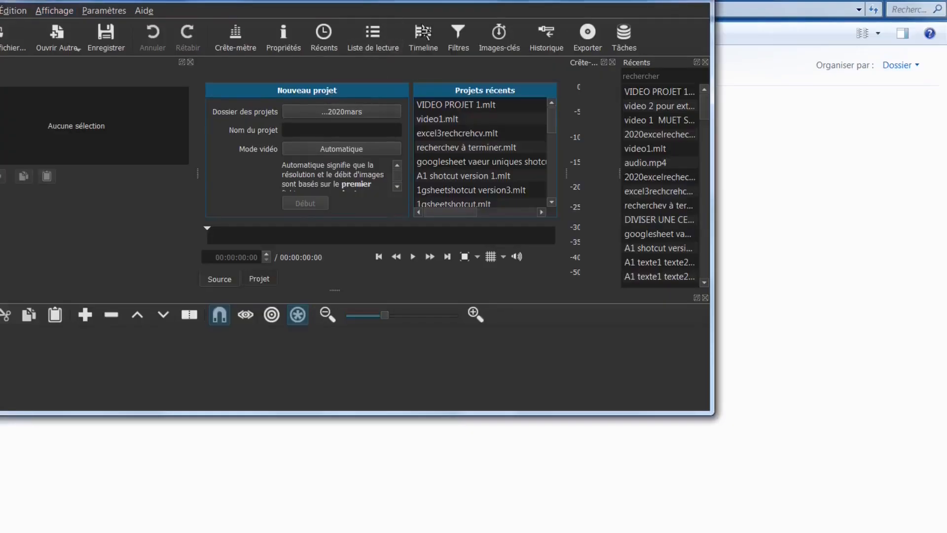
pyautogui.doubleClick(501, 5)
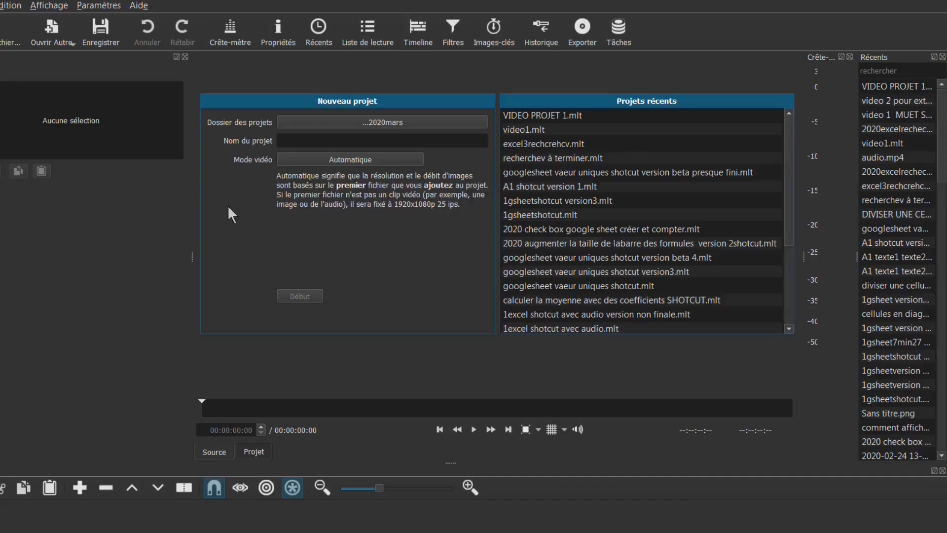
pyautogui.click(99, 5)
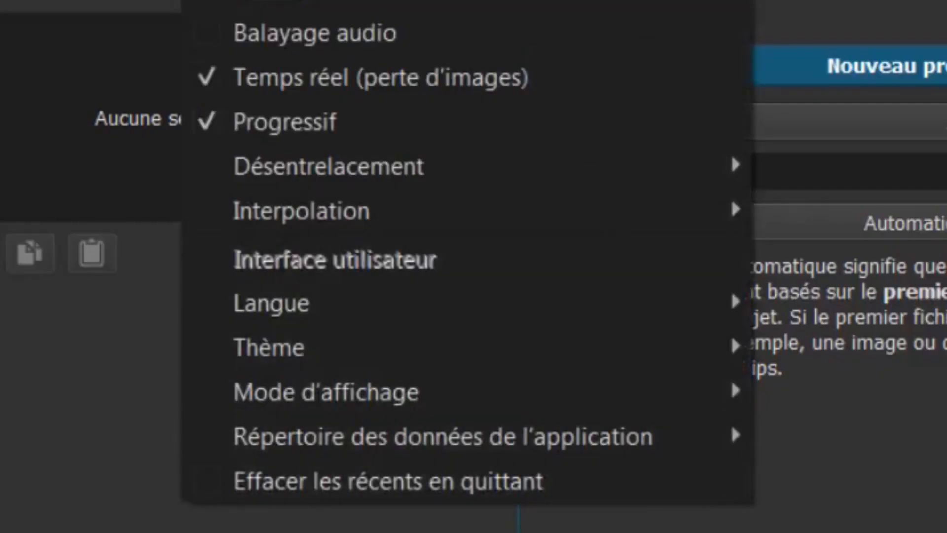
pyautogui.press('Left')
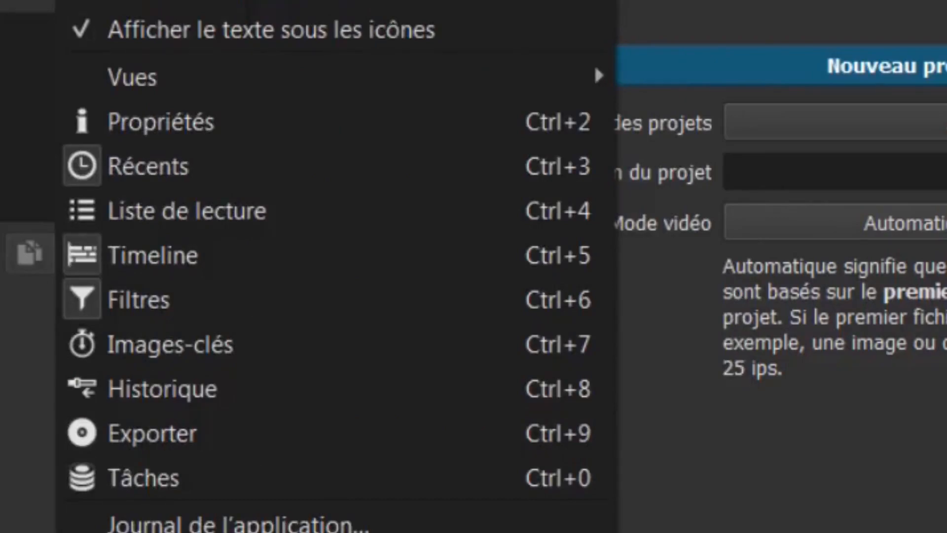